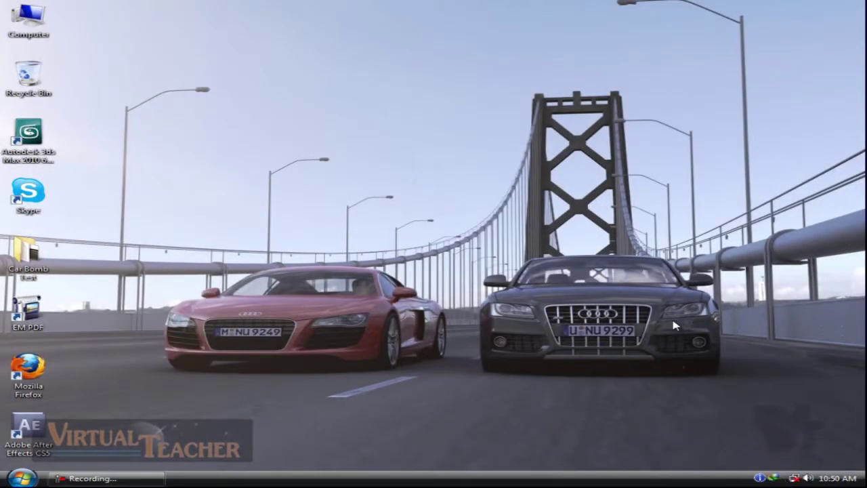
- Launch Adobe After Effects CS5 from its desktop shortcut after briefly checking the Start menu
{"action": "left_click", "coordinate": [27, 475]}
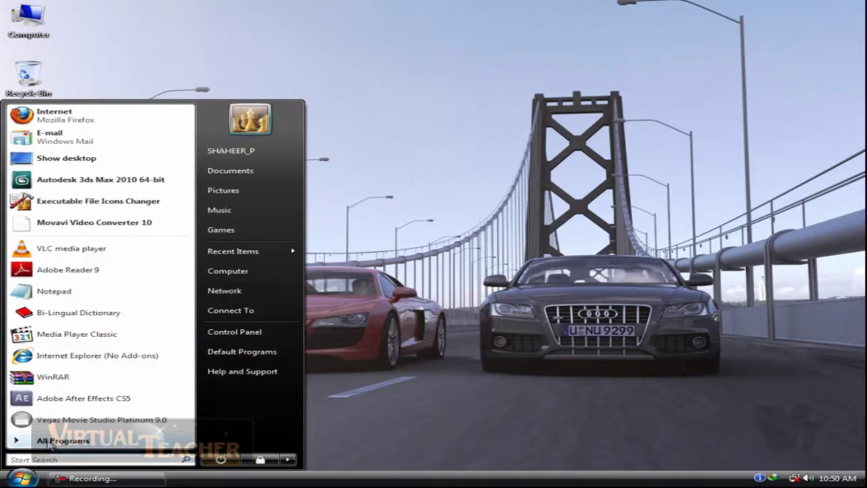
{"action": "left_click", "coordinate": [524, 363]}
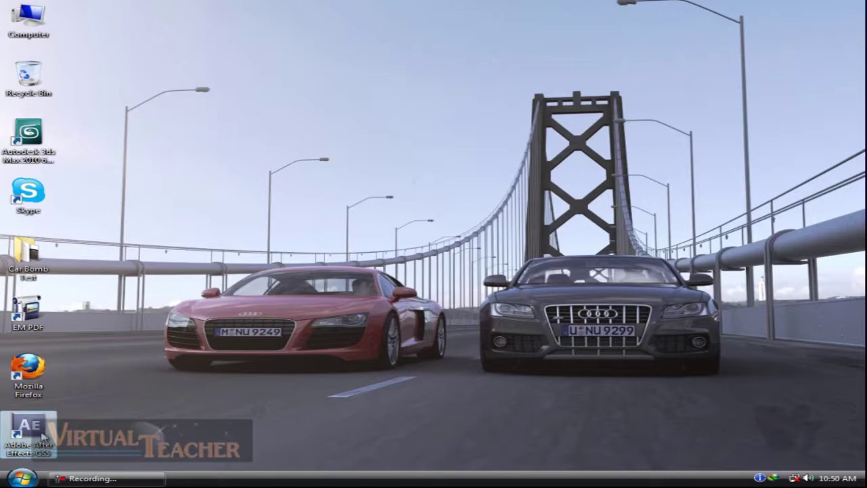
{"action": "double_click", "coordinate": [42, 437]}
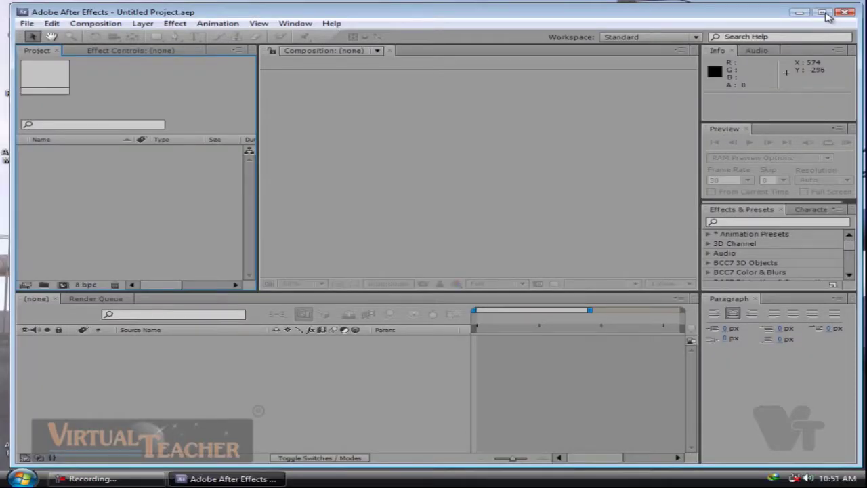
- Maximize the After Effects window, browse the File through Help menus, then close them
{"action": "left_click", "coordinate": [826, 13]}
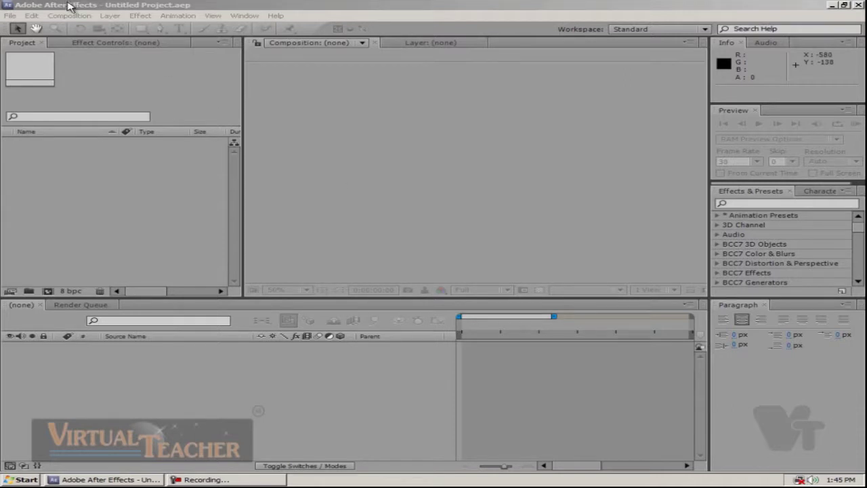
{"action": "left_click", "coordinate": [177, 5]}
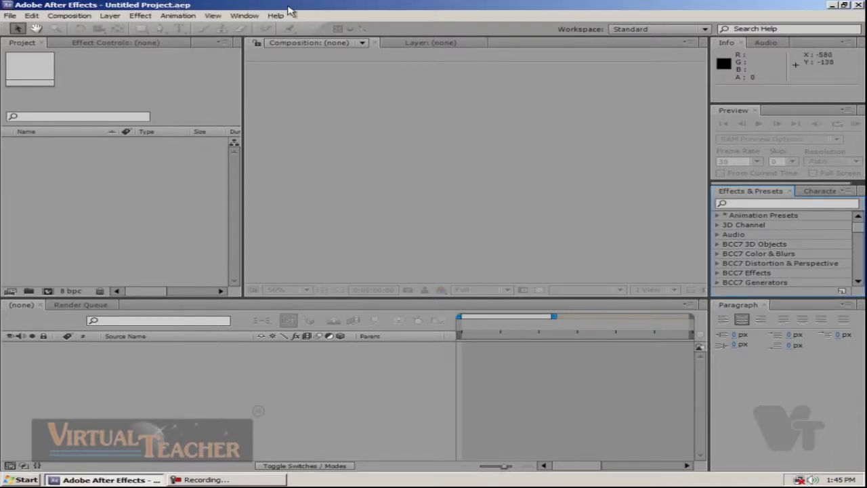
{"action": "left_click", "coordinate": [11, 16]}
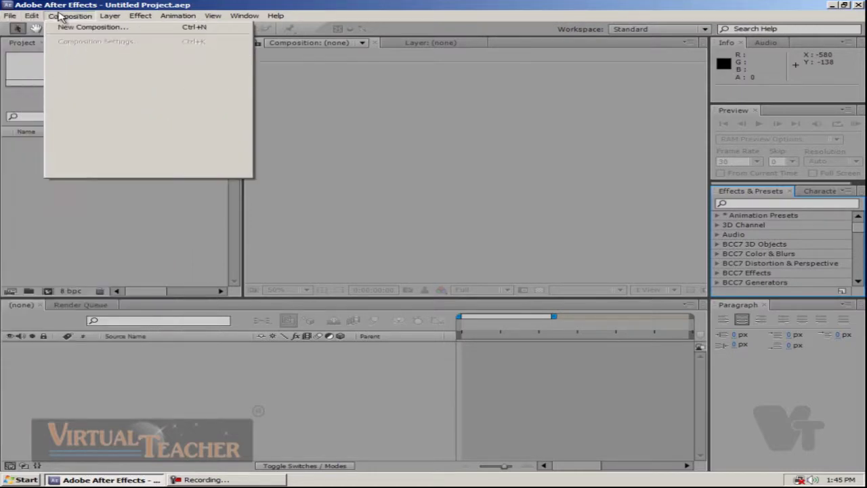
{"action": "mouse_move", "coordinate": [125, 22]}
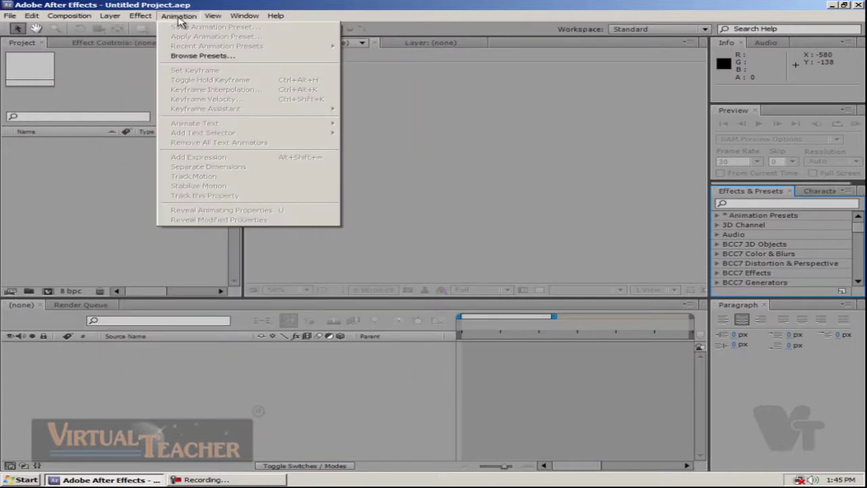
{"action": "mouse_move", "coordinate": [244, 18]}
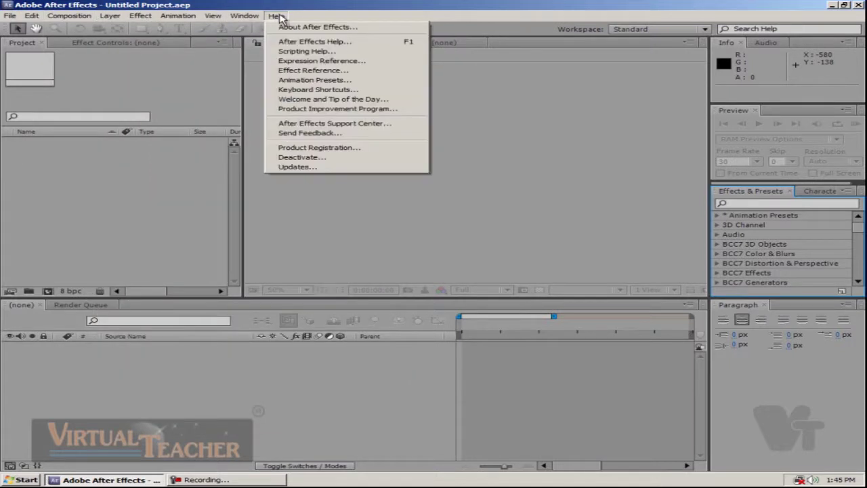
{"action": "left_click", "coordinate": [452, 6]}
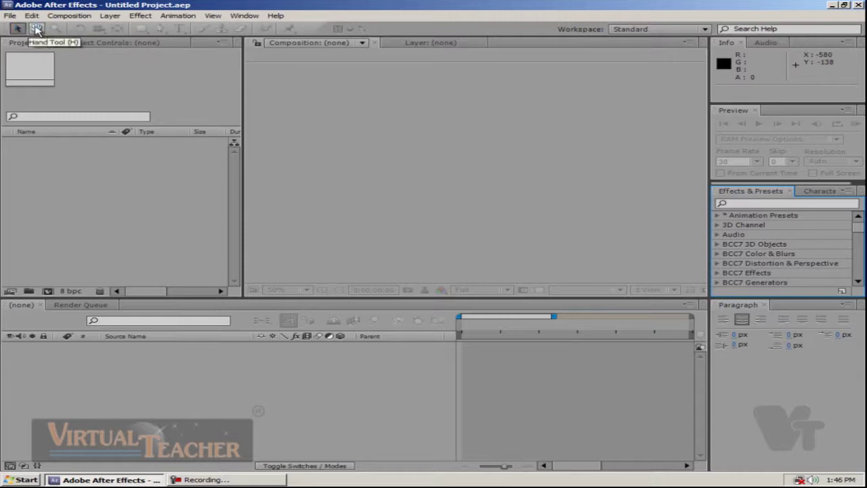
- Check the Workspace list while keeping Standard, then select the help search field
{"action": "left_click", "coordinate": [654, 31]}
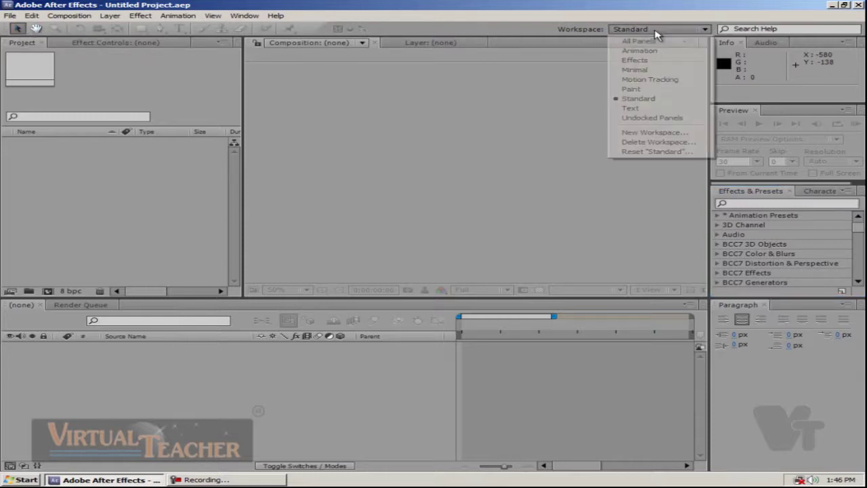
{"action": "left_click", "coordinate": [656, 35]}
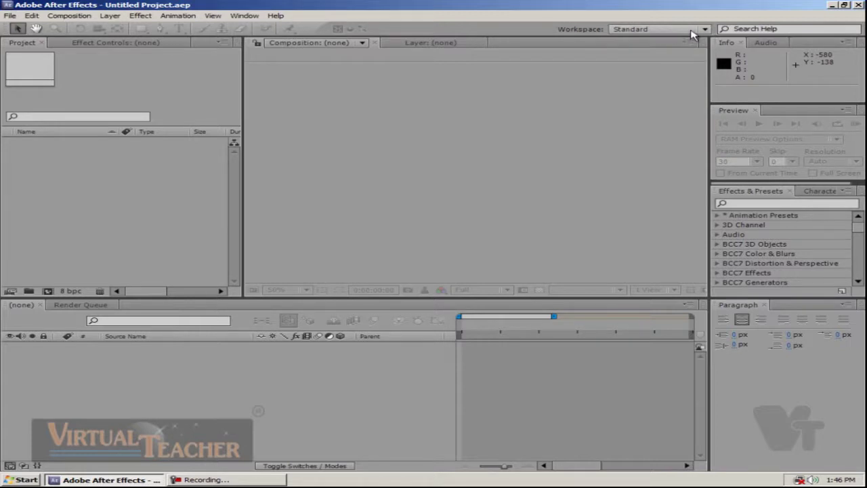
{"action": "left_click", "coordinate": [788, 28]}
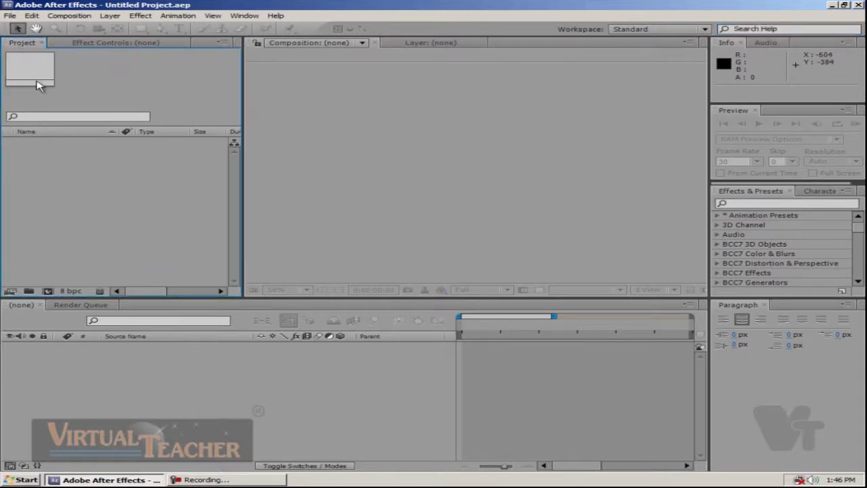
- Browse the Effect Controls, Layer, Composition and Render Queue tabs, returning to Project and Timeline
{"action": "left_click", "coordinate": [105, 45]}
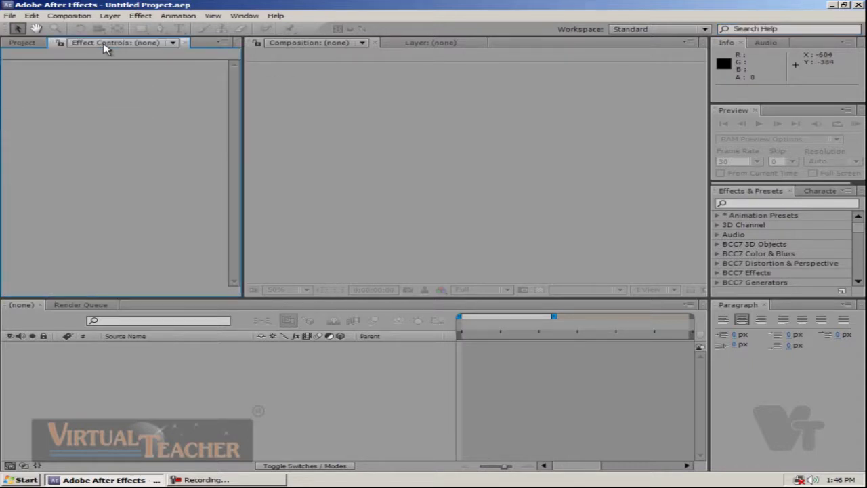
{"action": "left_click", "coordinate": [20, 45]}
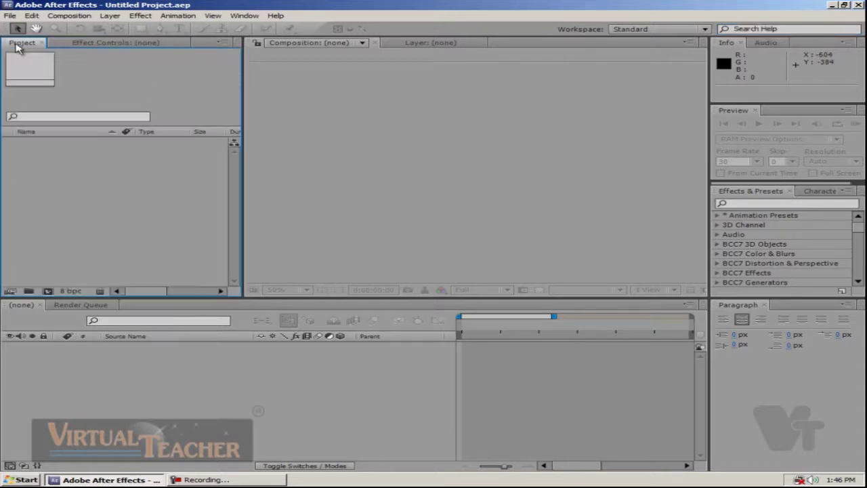
{"action": "left_click", "coordinate": [294, 45]}
{"action": "left_click", "coordinate": [405, 43]}
{"action": "left_click", "coordinate": [308, 43]}
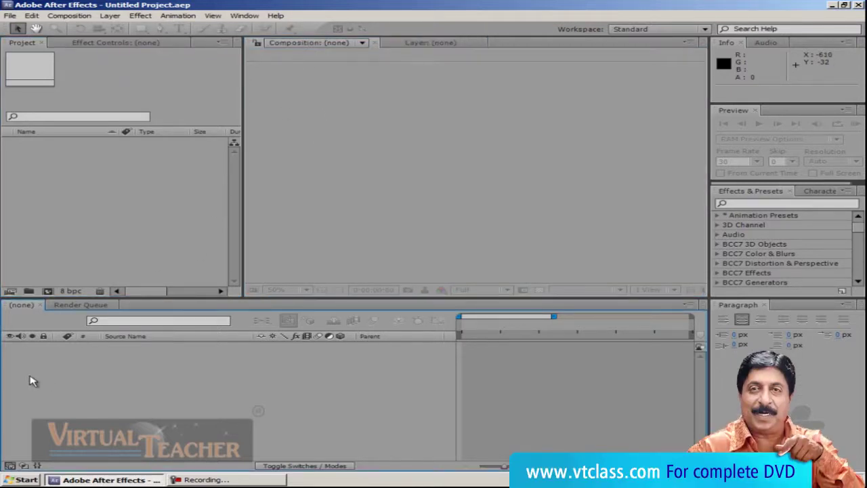
{"action": "left_click", "coordinate": [80, 306]}
{"action": "left_click", "coordinate": [21, 305]}
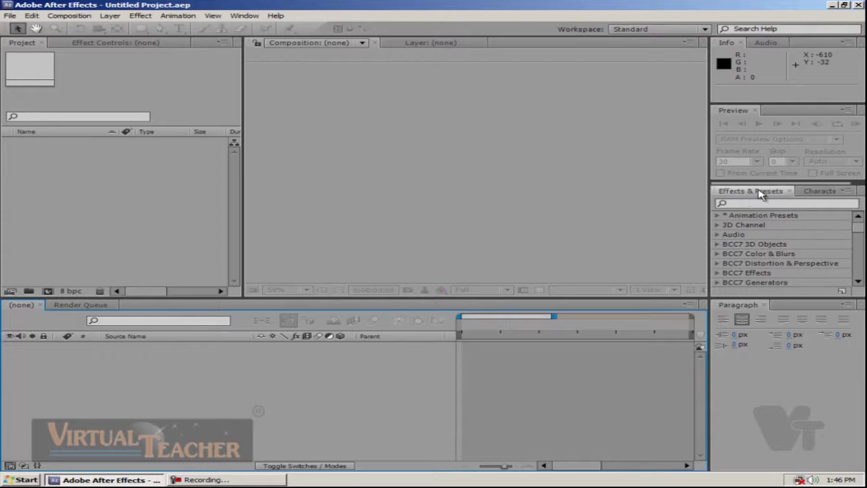
- View the Character, Preview, Info and Audio panels, ending back on Info's readouts
{"action": "left_click", "coordinate": [810, 194]}
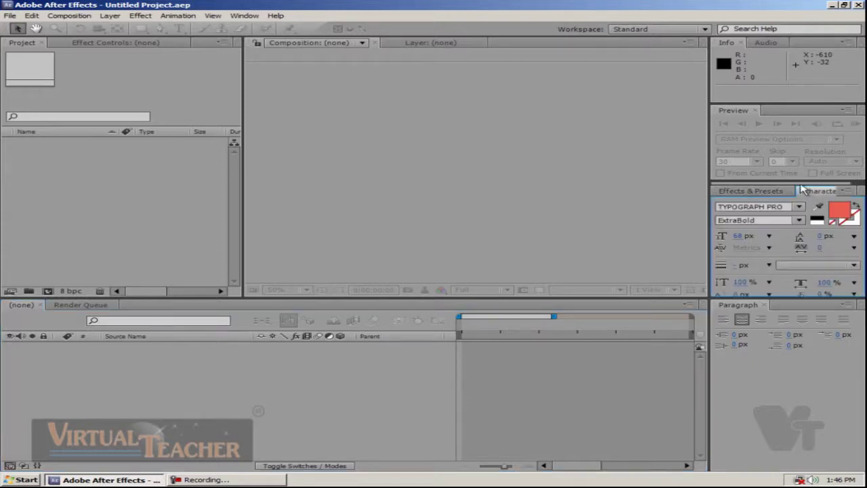
{"action": "left_click", "coordinate": [744, 126]}
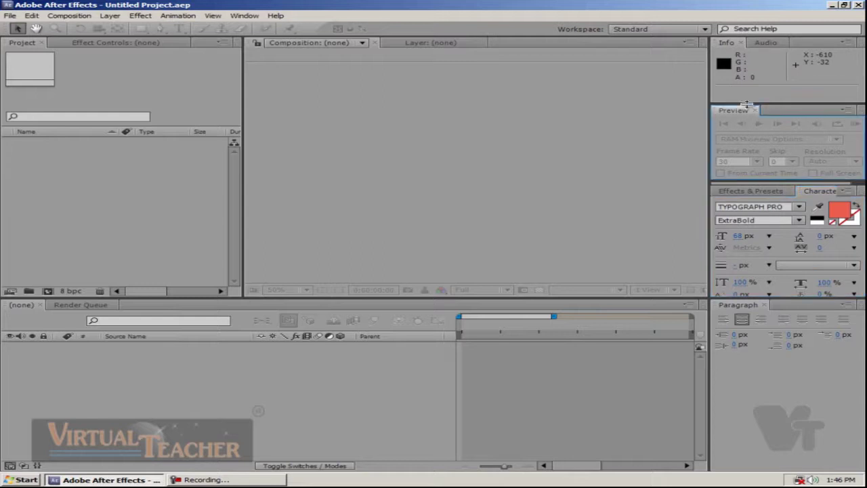
{"action": "left_click", "coordinate": [722, 50]}
{"action": "left_click", "coordinate": [765, 43]}
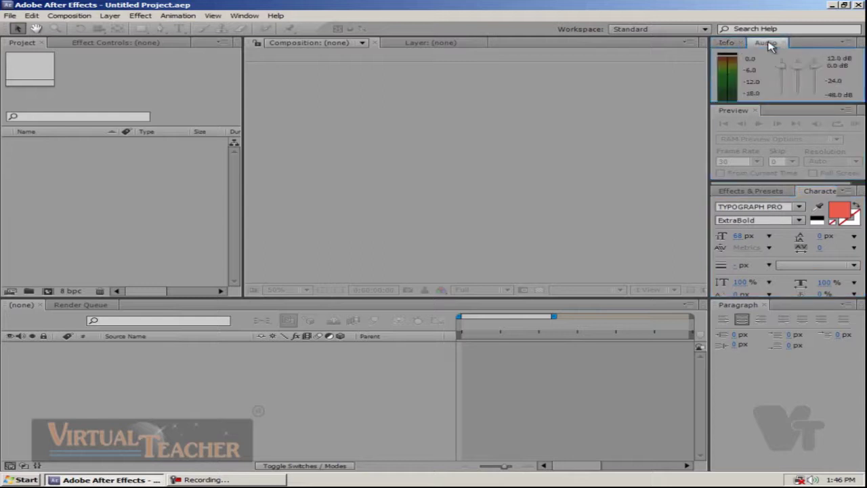
{"action": "left_click", "coordinate": [726, 43]}
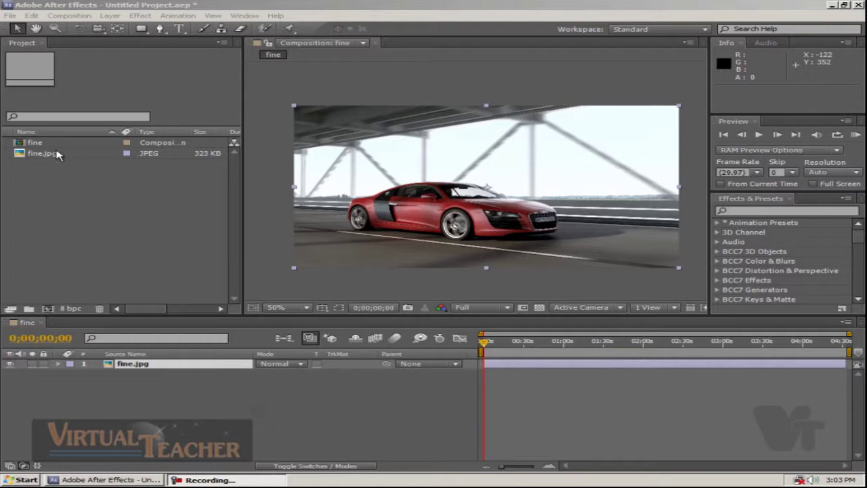
- Deselect the fine.jpg layer in the Timeline, then focus the Project and Composition panels
{"action": "left_click", "coordinate": [78, 193]}
{"action": "left_click", "coordinate": [190, 398]}
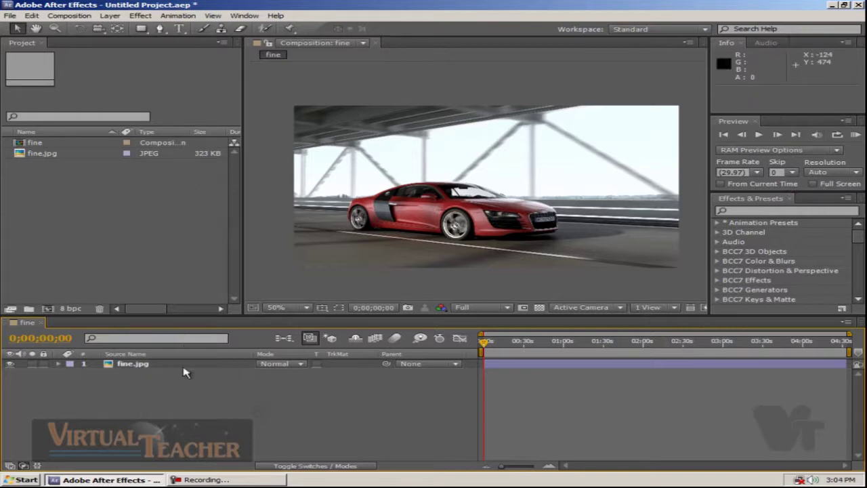
{"action": "left_click", "coordinate": [183, 237]}
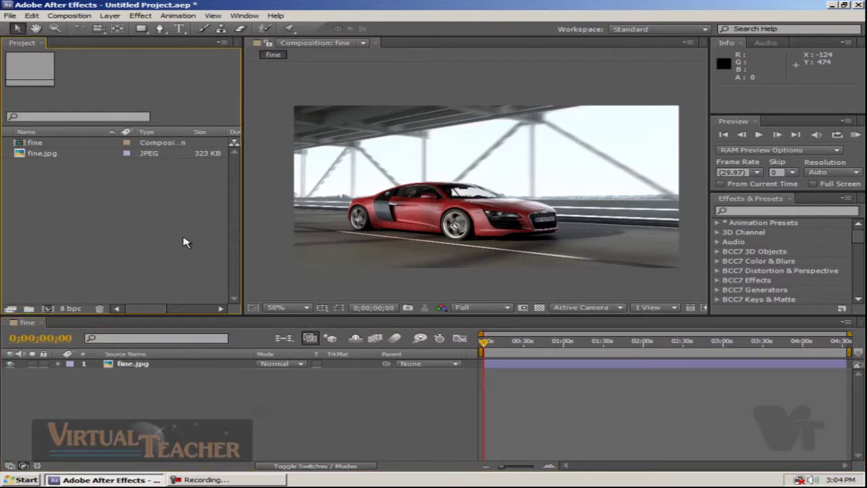
{"action": "left_click", "coordinate": [265, 219]}
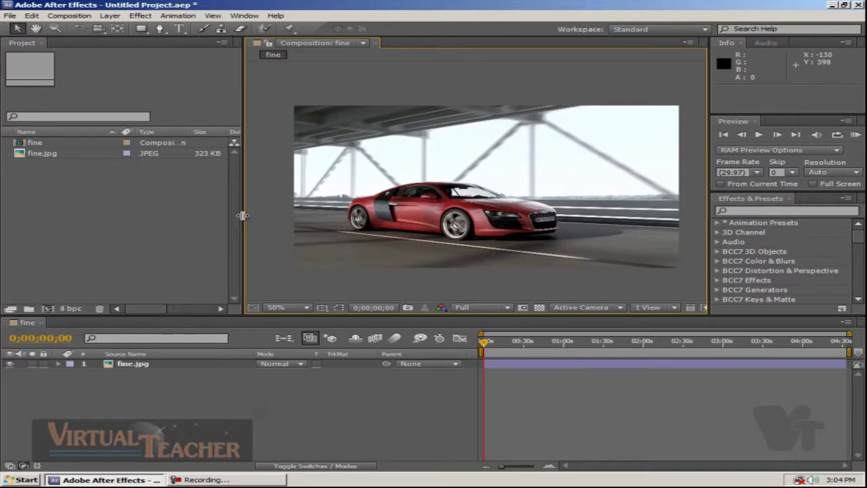
- Resize the Project, viewer, right-hand panels and Timeline by their dividers, then focus Project
{"action": "left_click_drag", "start_coordinate": [242, 215], "coordinate": [189, 229]}
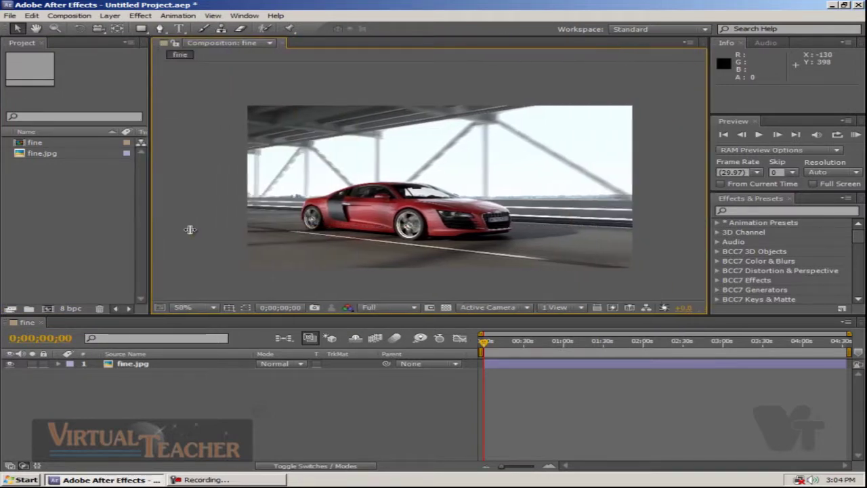
{"action": "mouse_move", "coordinate": [190, 229]}
{"action": "left_mouse_down"}
{"action": "mouse_move", "coordinate": [177, 256]}
{"action": "mouse_move", "coordinate": [217, 250]}
{"action": "left_mouse_up"}
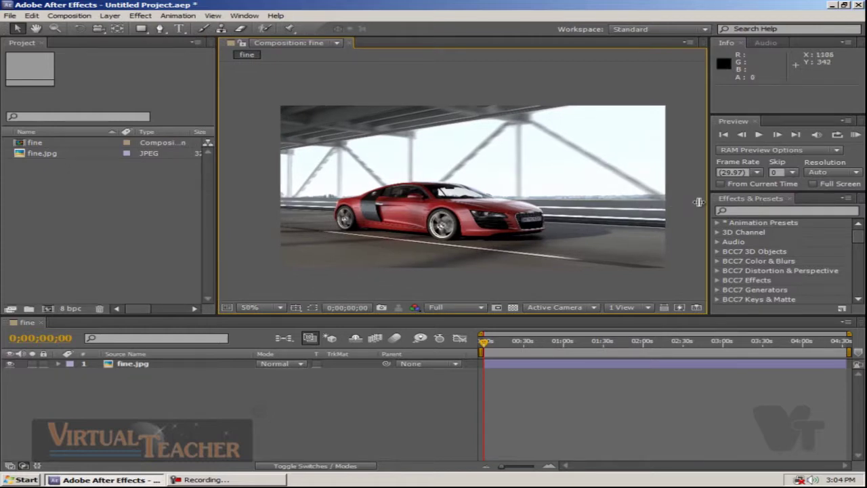
{"action": "left_click_drag", "start_coordinate": [698, 202], "coordinate": [688, 204]}
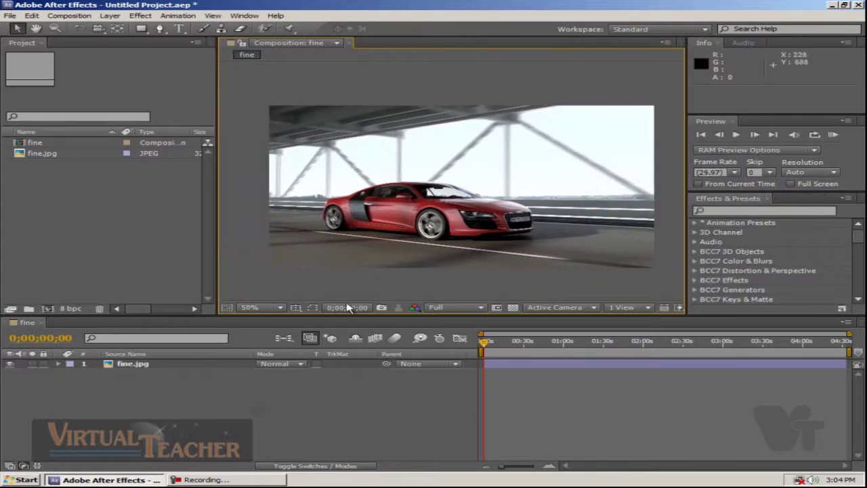
{"action": "left_click_drag", "start_coordinate": [335, 316], "coordinate": [331, 318]}
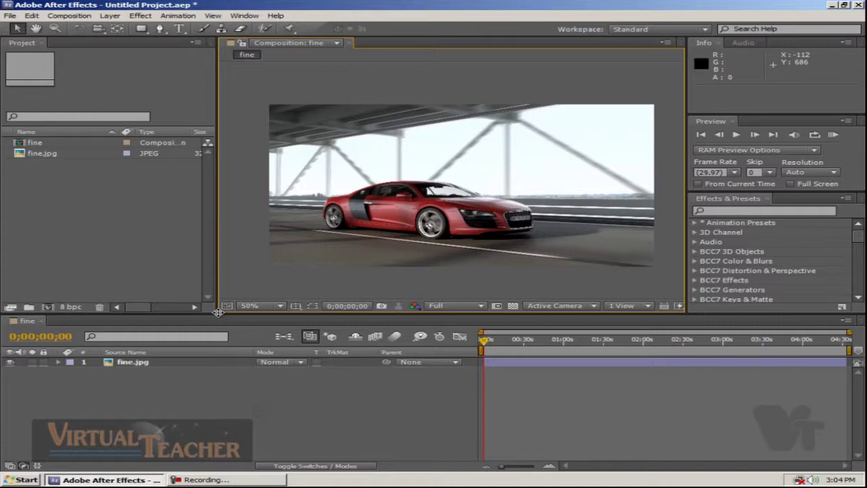
{"action": "mouse_move", "coordinate": [218, 311]}
{"action": "left_mouse_down"}
{"action": "mouse_move", "coordinate": [297, 218]}
{"action": "mouse_move", "coordinate": [686, 355]}
{"action": "left_mouse_up"}
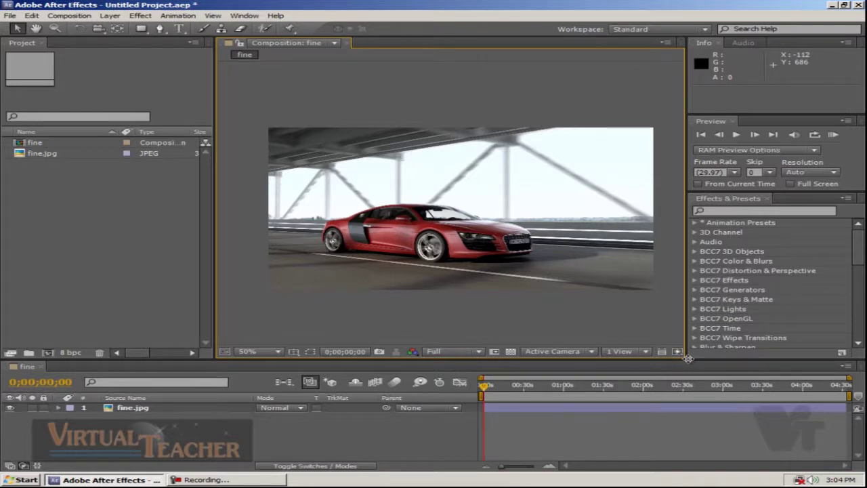
{"action": "left_click_drag", "start_coordinate": [688, 359], "coordinate": [682, 319]}
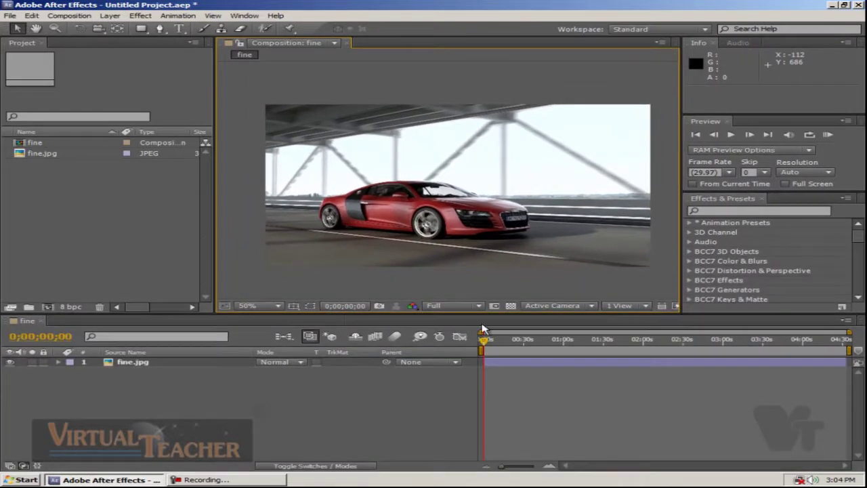
{"action": "left_click", "coordinate": [151, 257]}
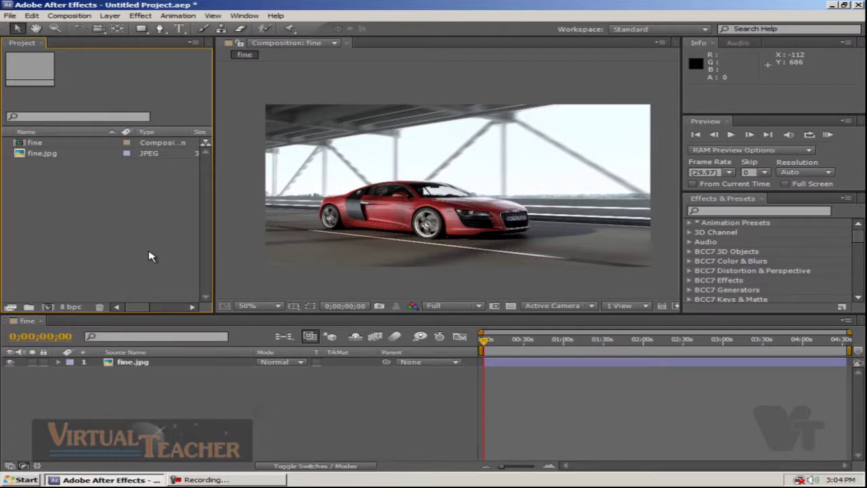
{"action": "key", "text": "grave"}
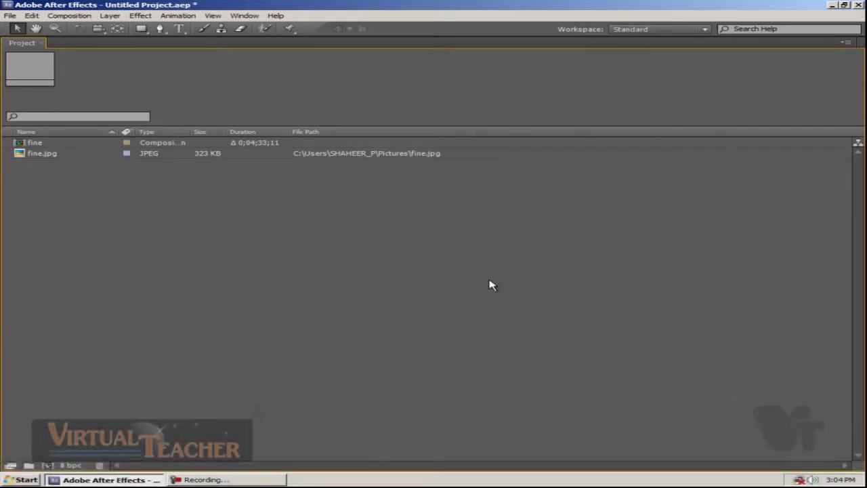
{"action": "key", "text": "grave"}
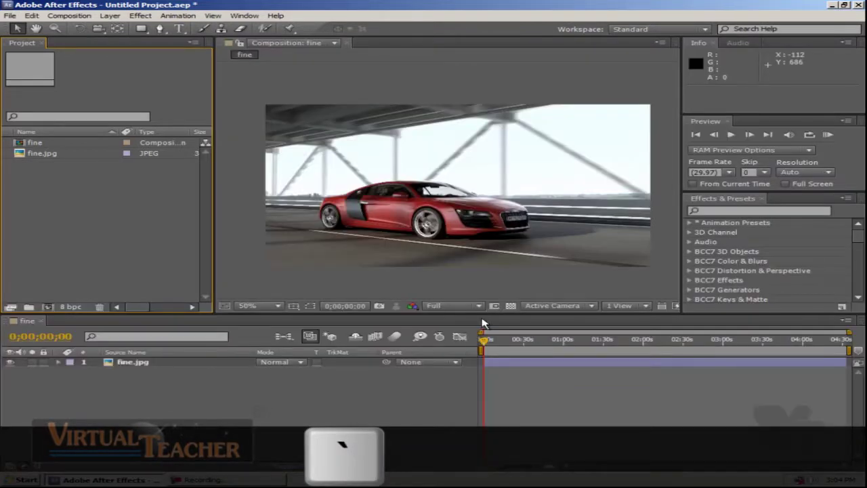
{"action": "key", "text": "grave"}
{"action": "key", "text": "grave"}
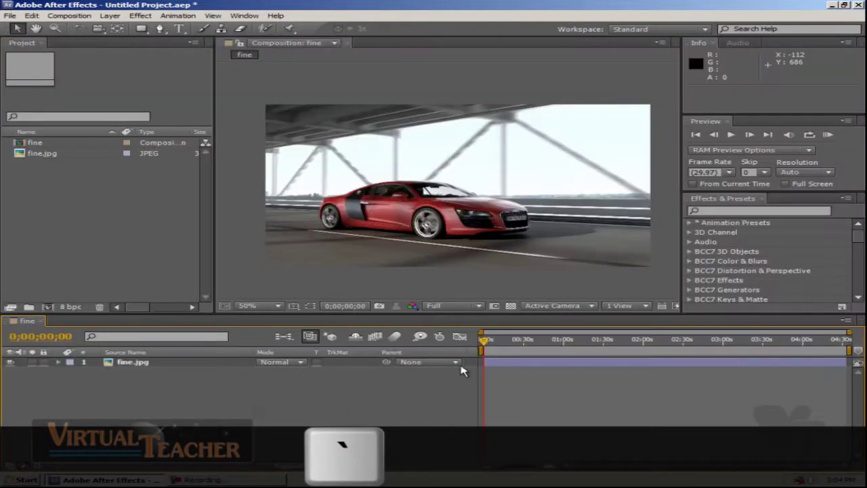
{"action": "key", "text": "grave"}
{"action": "key", "text": "grave"}
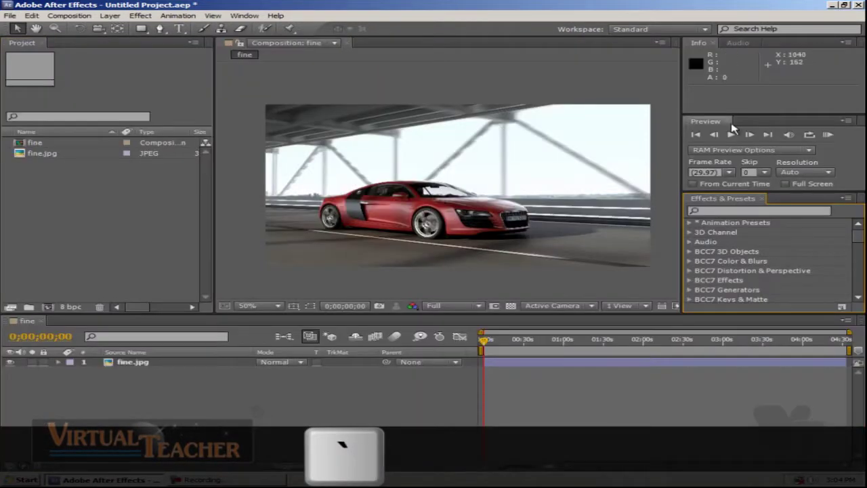
{"action": "key", "text": "grave"}
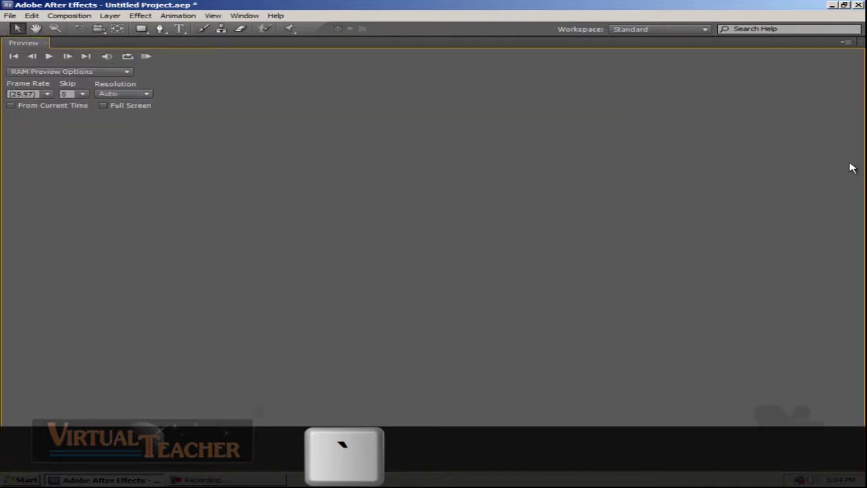
{"action": "key", "text": "grave"}
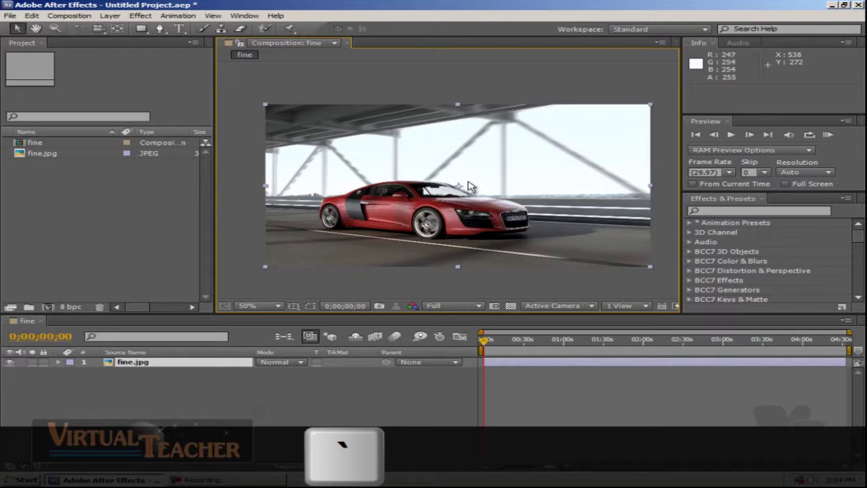
{"action": "key", "text": "grave"}
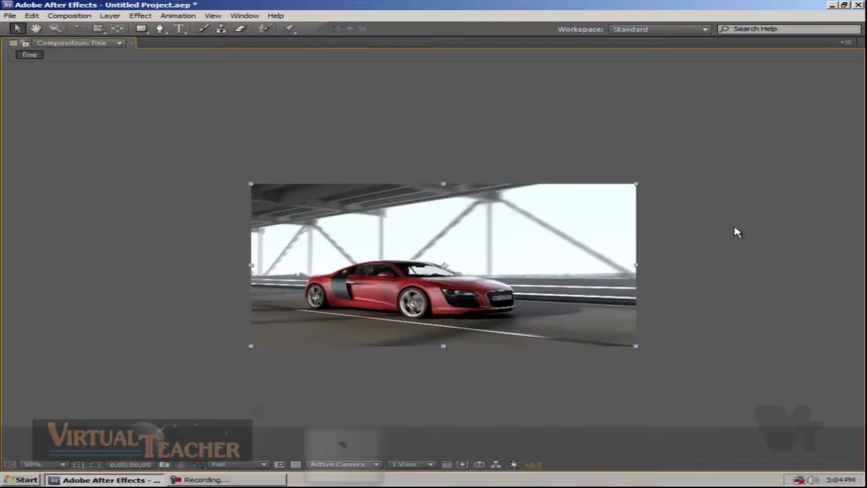
{"action": "key", "text": "period"}
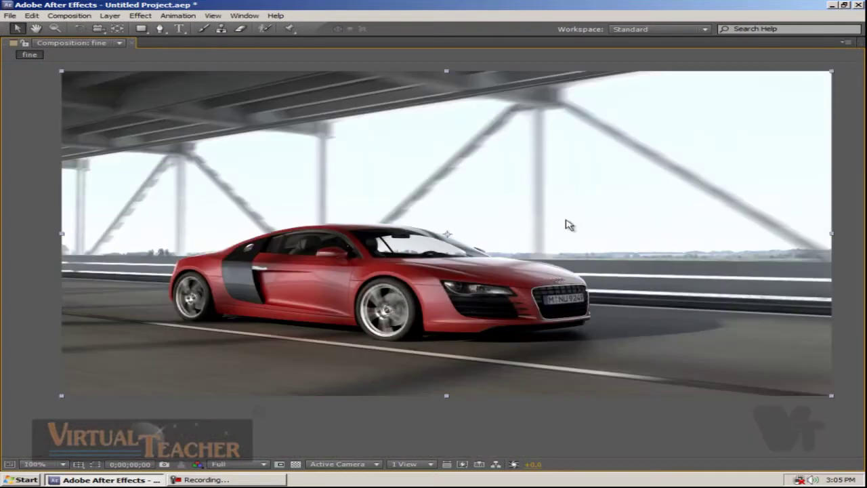
{"action": "key", "text": "comma"}
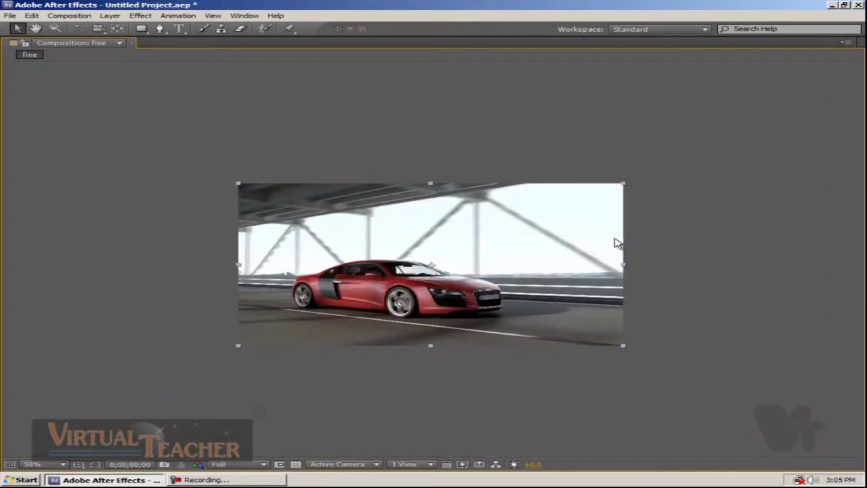
{"action": "key", "text": "grave"}
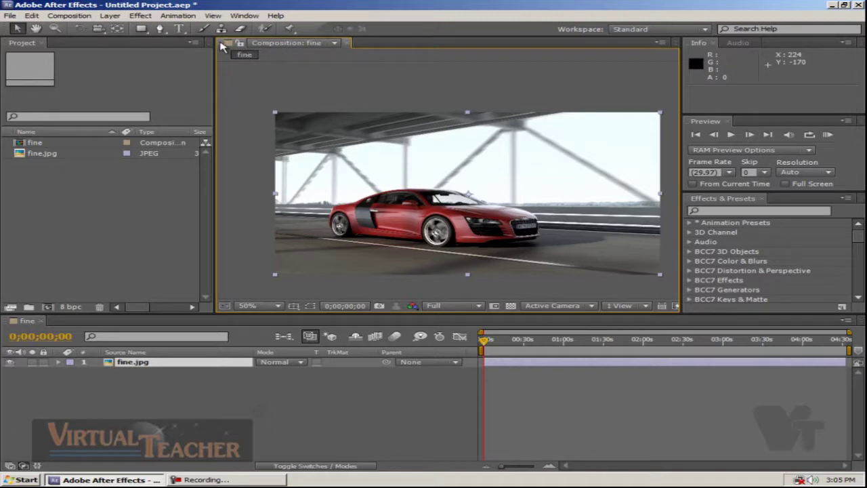
- Float the Composition viewer as a separate window, move it, then redock it into the layout
{"action": "mouse_move", "coordinate": [224, 48]}
{"action": "left_mouse_down"}
{"action": "mouse_move", "coordinate": [524, 115]}
{"action": "mouse_move", "coordinate": [502, 103]}
{"action": "left_mouse_up"}
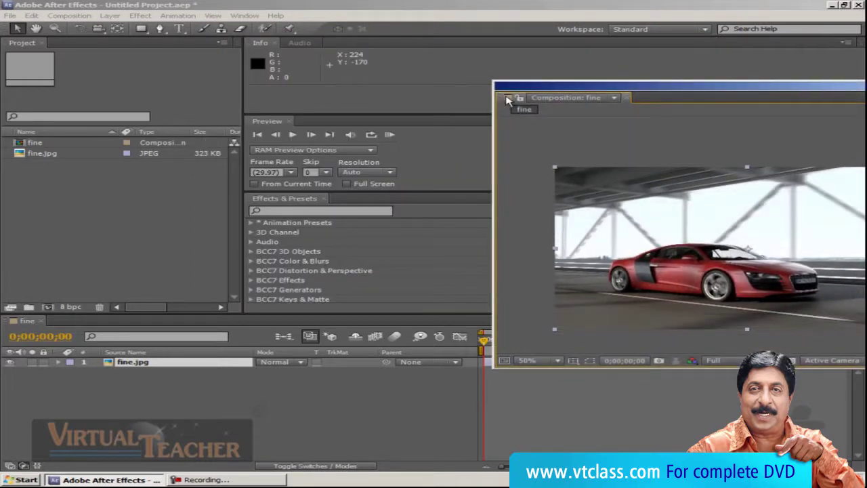
{"action": "left_click_drag", "start_coordinate": [609, 96], "coordinate": [593, 102]}
{"action": "mouse_move", "coordinate": [507, 98]}
{"action": "left_mouse_down"}
{"action": "mouse_move", "coordinate": [691, 85]}
{"action": "mouse_move", "coordinate": [561, 70]}
{"action": "left_mouse_up"}
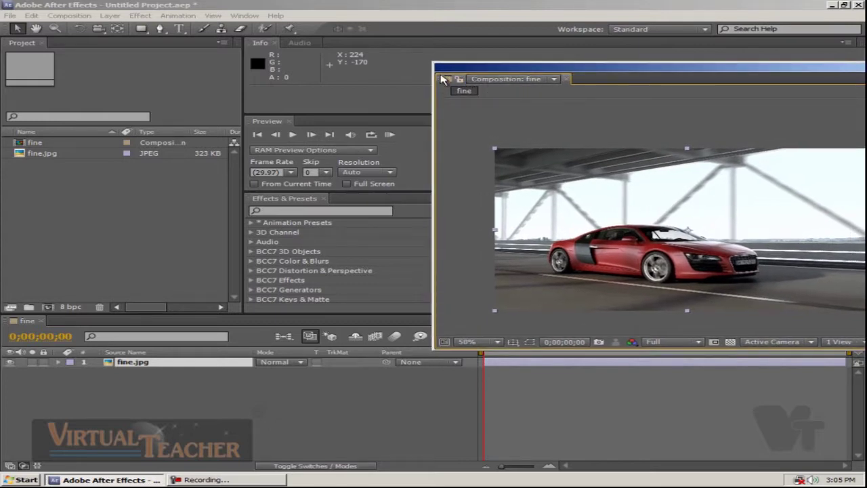
{"action": "left_click_drag", "start_coordinate": [442, 82], "coordinate": [218, 127]}
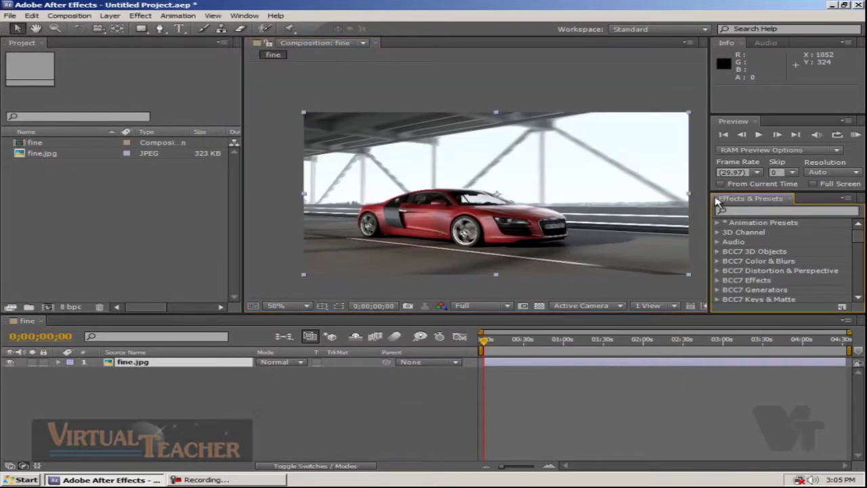
- Float the Effects & Presets panel and dock it beside the Preview panel
{"action": "mouse_move", "coordinate": [717, 202]}
{"action": "left_mouse_down"}
{"action": "mouse_move", "coordinate": [487, 222]}
{"action": "mouse_move", "coordinate": [446, 165]}
{"action": "left_mouse_up"}
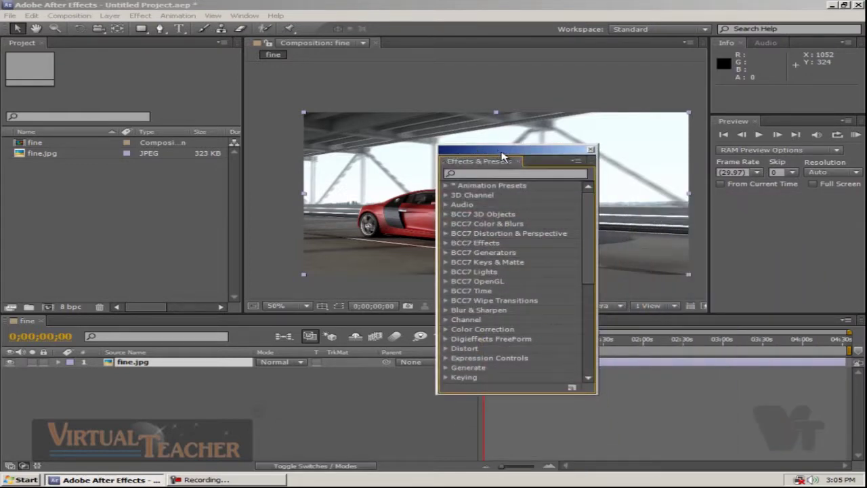
{"action": "mouse_move", "coordinate": [502, 156]}
{"action": "left_mouse_down"}
{"action": "mouse_move", "coordinate": [217, 95]}
{"action": "mouse_move", "coordinate": [466, 108]}
{"action": "left_mouse_up"}
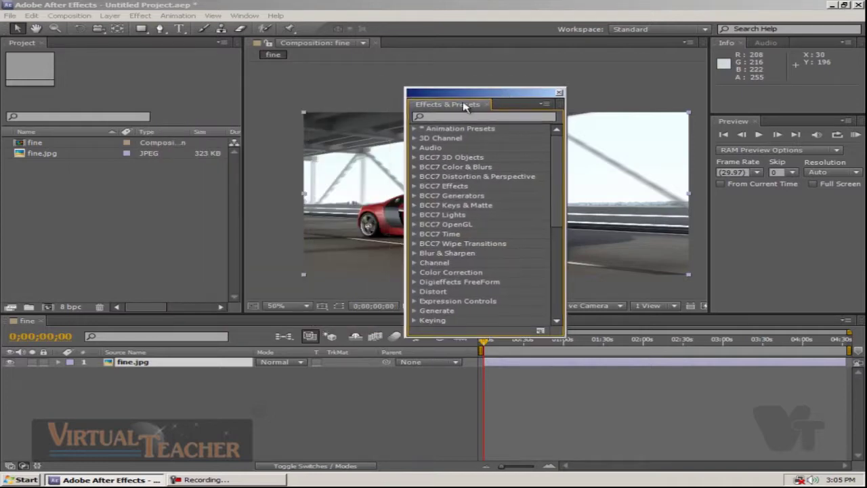
{"action": "mouse_move", "coordinate": [410, 109]}
{"action": "left_mouse_down"}
{"action": "mouse_move", "coordinate": [712, 166]}
{"action": "mouse_move", "coordinate": [776, 139]}
{"action": "left_mouse_up"}
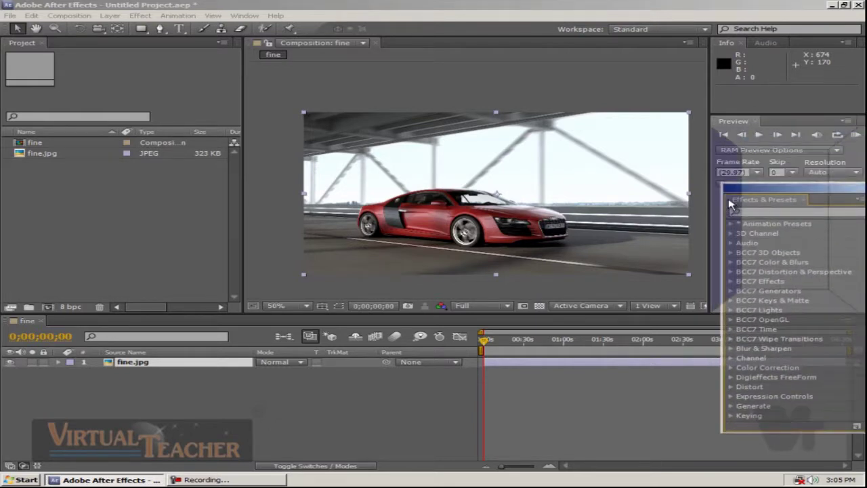
{"action": "left_click_drag", "start_coordinate": [776, 138], "coordinate": [731, 203]}
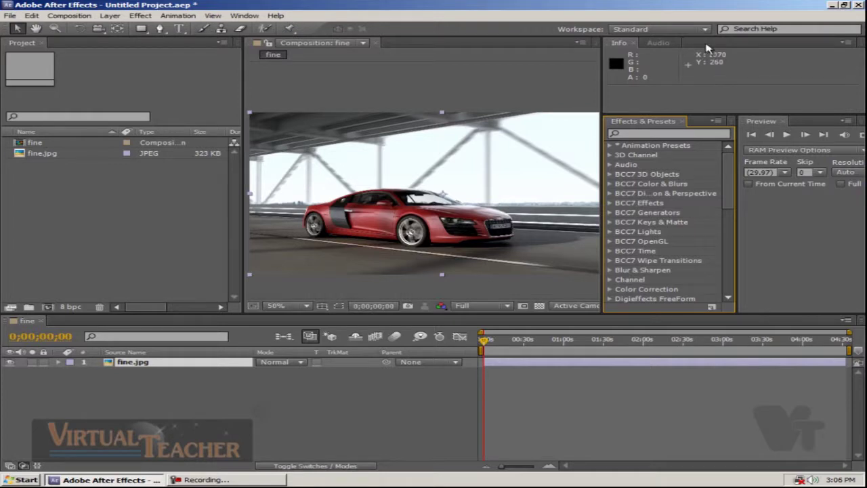
- Try the All Panels, Animation and Effects workspaces, then switch to Standard
{"action": "left_click", "coordinate": [703, 30]}
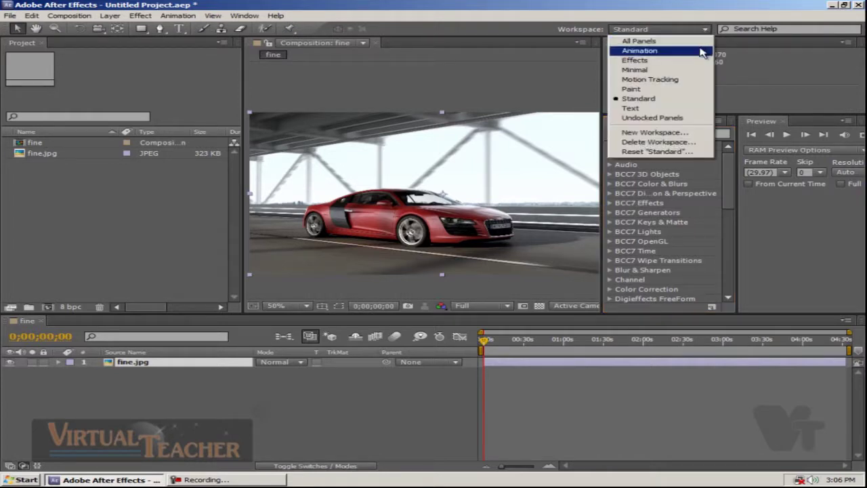
{"action": "left_click", "coordinate": [704, 45]}
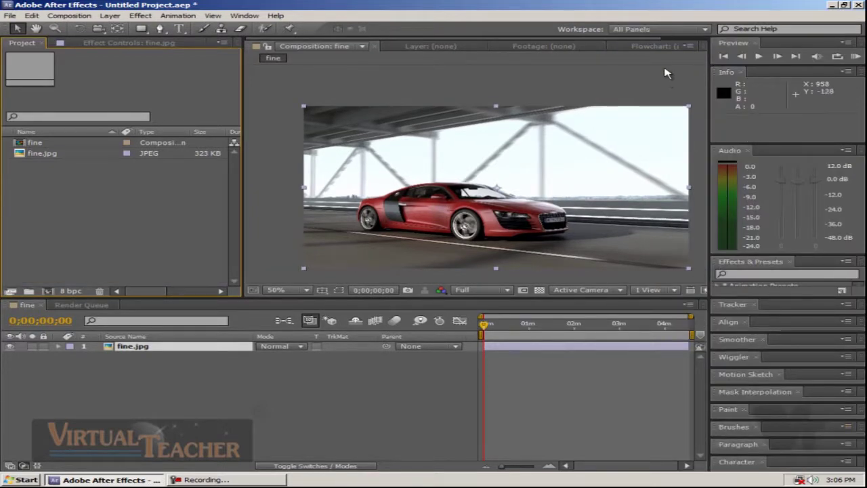
{"action": "left_click", "coordinate": [704, 29]}
{"action": "left_click", "coordinate": [680, 51]}
{"action": "left_click", "coordinate": [704, 29]}
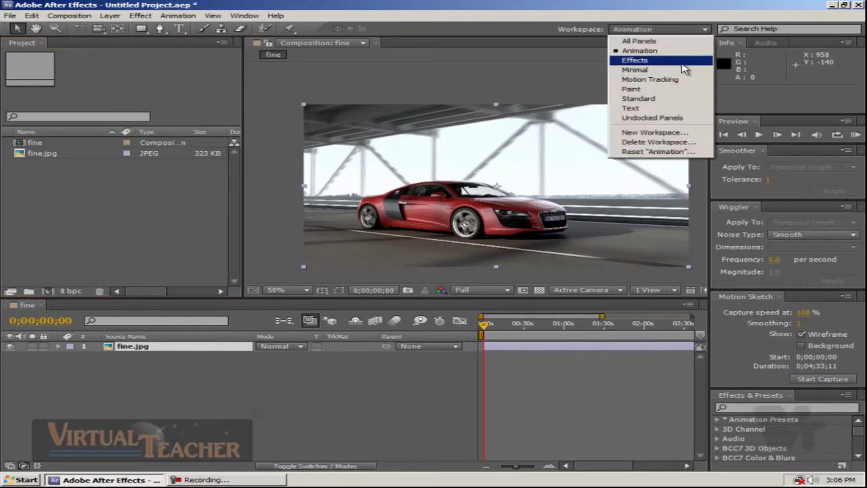
{"action": "left_click", "coordinate": [683, 60]}
{"action": "left_click", "coordinate": [704, 30]}
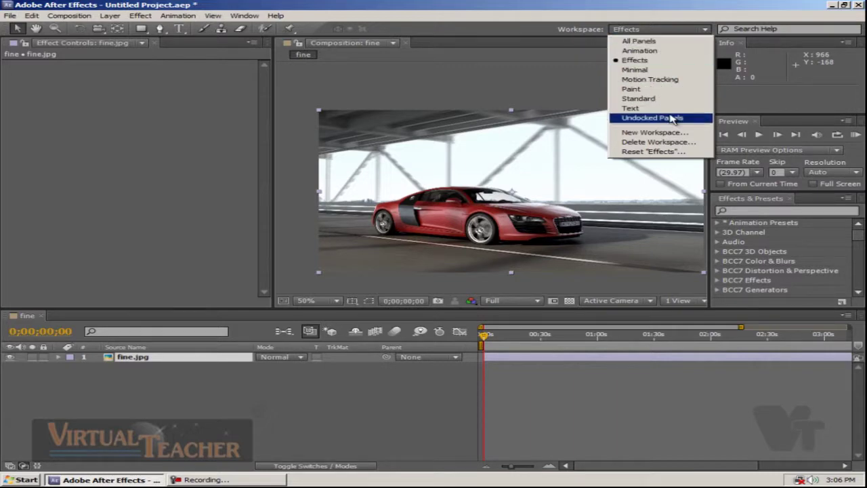
{"action": "left_click", "coordinate": [646, 98]}
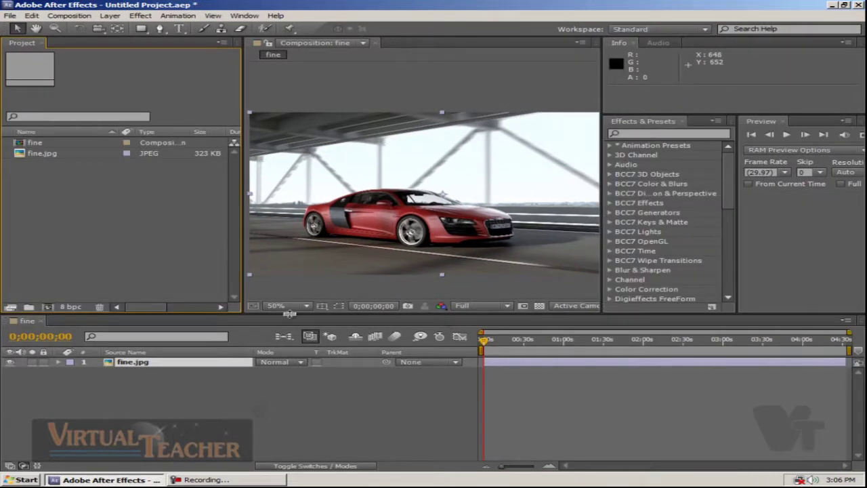
- Make the timeline area taller, briefly try Effects, then return to Standard
{"action": "left_click_drag", "start_coordinate": [294, 315], "coordinate": [295, 213]}
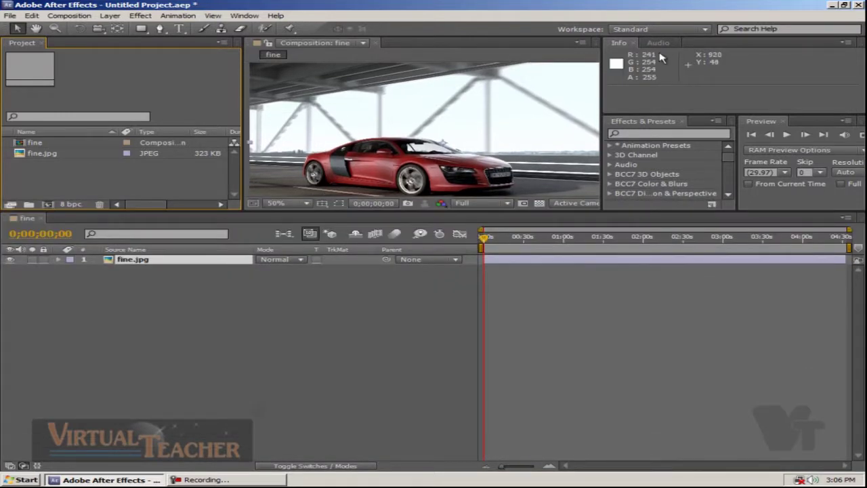
{"action": "left_click", "coordinate": [686, 34]}
{"action": "left_click", "coordinate": [640, 60]}
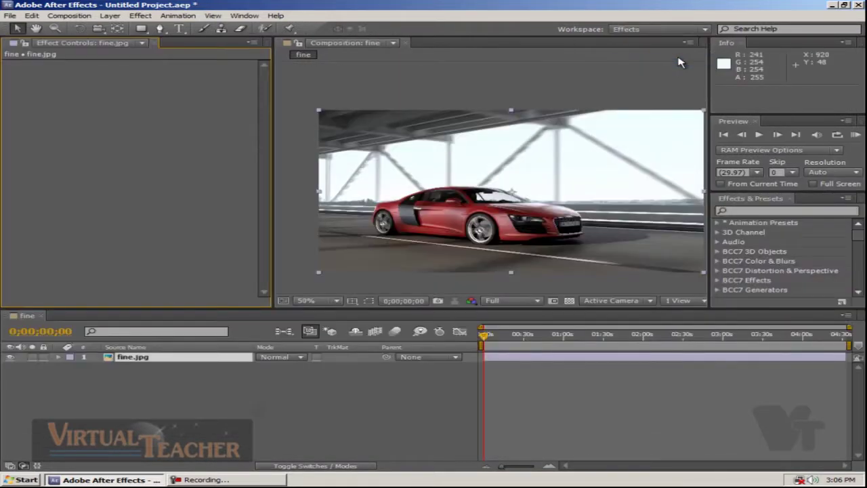
{"action": "left_click", "coordinate": [671, 30]}
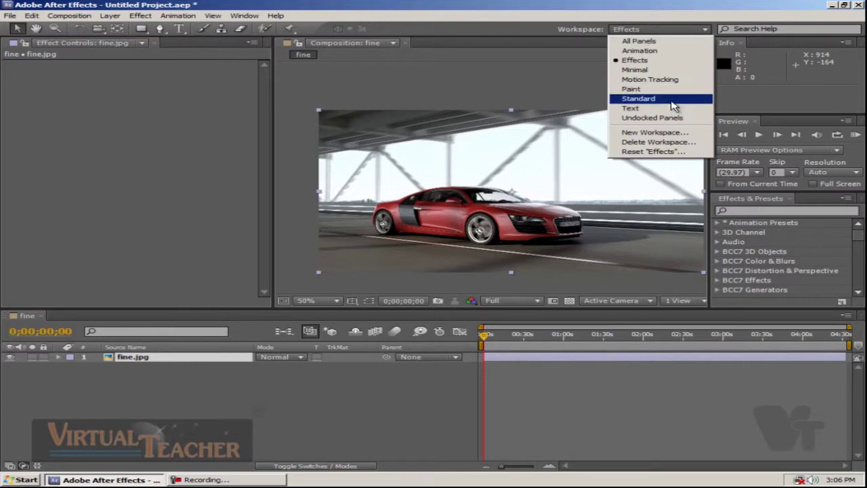
{"action": "left_click", "coordinate": [674, 105]}
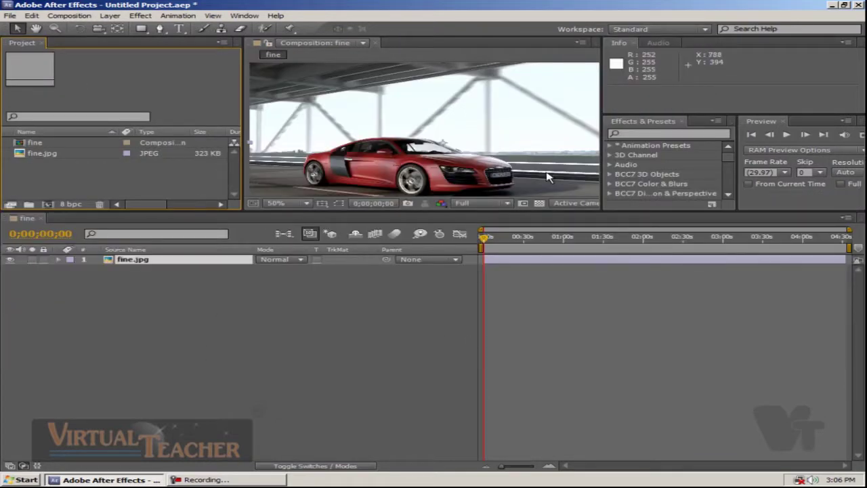
- Switch to Effects, widen Effect Controls, try Minimal, then return to the Effects workspace
{"action": "left_click", "coordinate": [681, 30]}
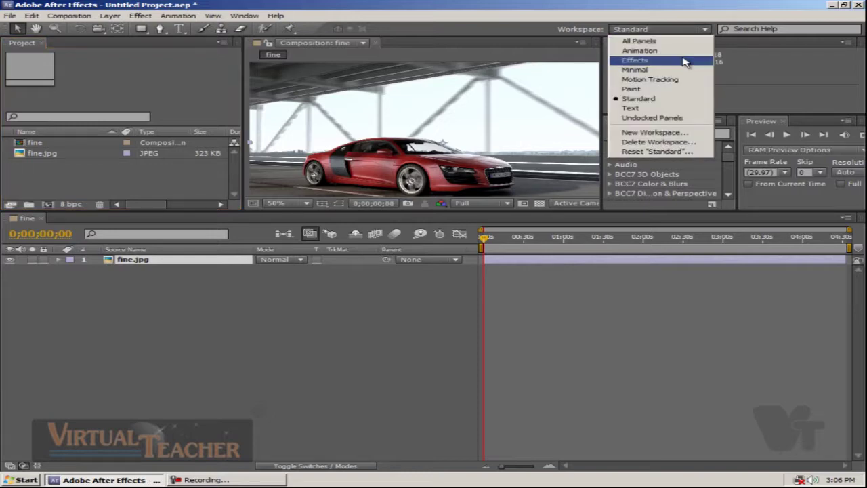
{"action": "left_click", "coordinate": [635, 59]}
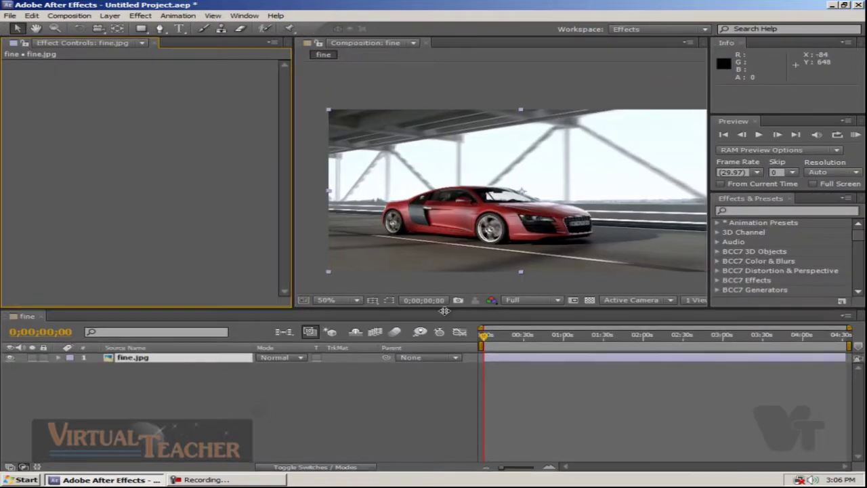
{"action": "left_click_drag", "start_coordinate": [274, 307], "coordinate": [528, 308]}
{"action": "left_click", "coordinate": [660, 29]}
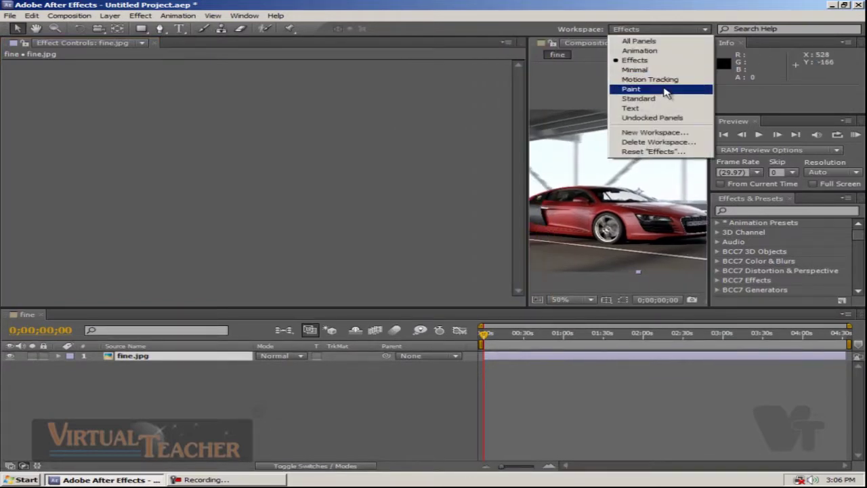
{"action": "left_click", "coordinate": [636, 70]}
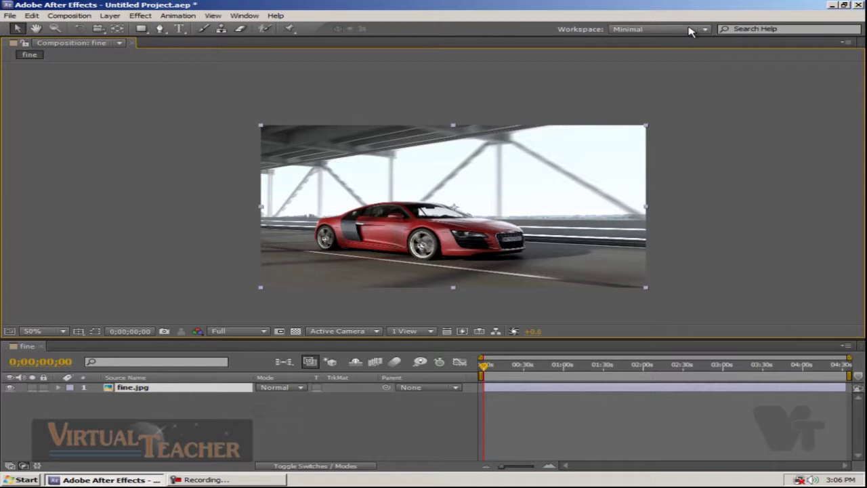
{"action": "left_click", "coordinate": [690, 31]}
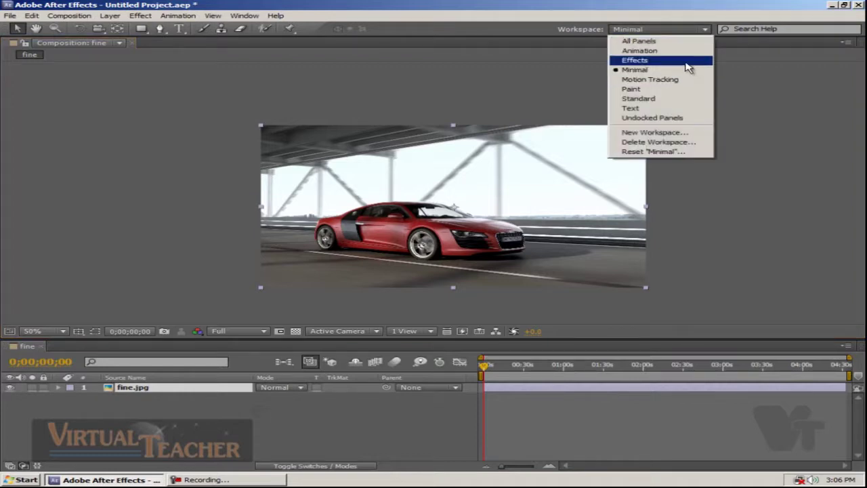
{"action": "left_click", "coordinate": [687, 61]}
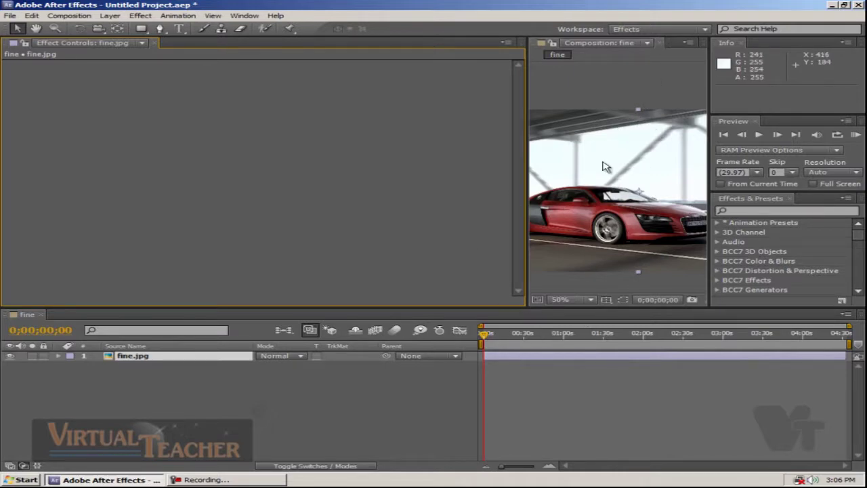
- Reset the Effects workspace to its original layout, confirming with Yes
{"action": "left_click", "coordinate": [664, 30]}
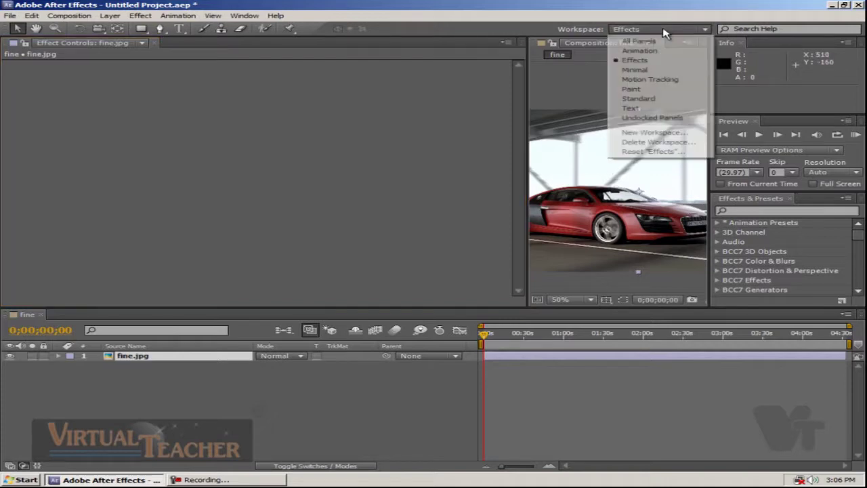
{"action": "left_click", "coordinate": [664, 158]}
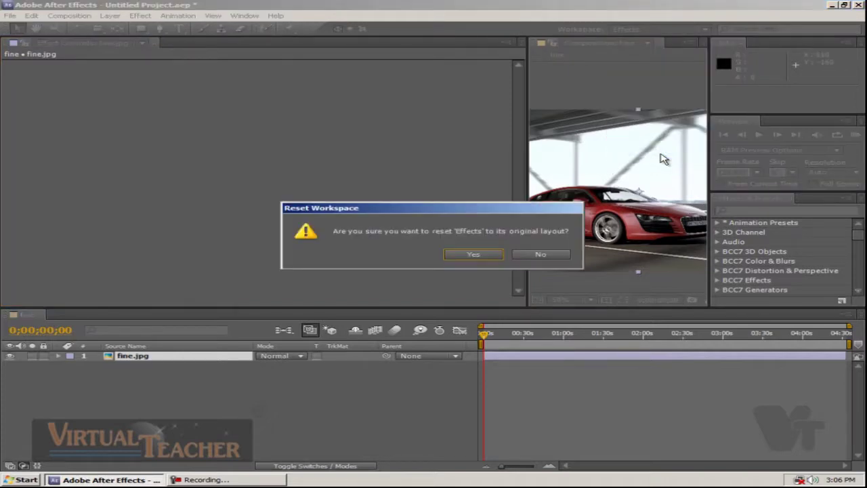
{"action": "left_click", "coordinate": [474, 255]}
- Switch to the Standard workspace and reset it, confirming with Yes
{"action": "left_click", "coordinate": [660, 30]}
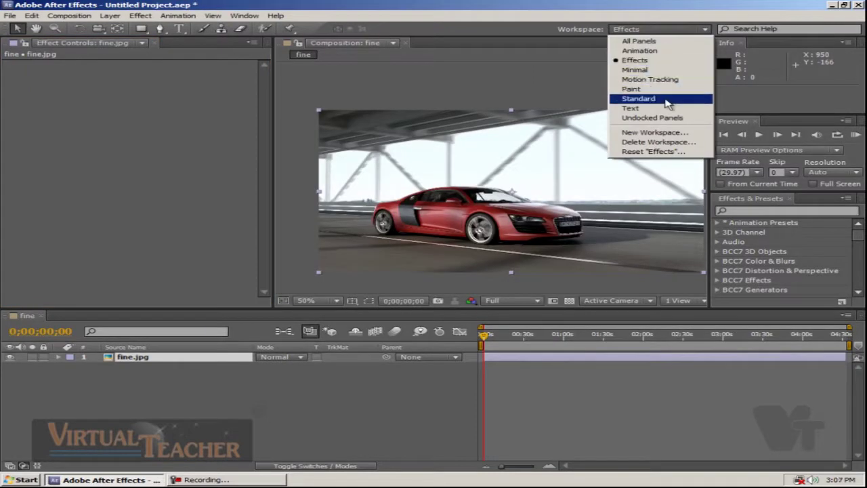
{"action": "left_click", "coordinate": [663, 100]}
{"action": "left_click", "coordinate": [684, 29]}
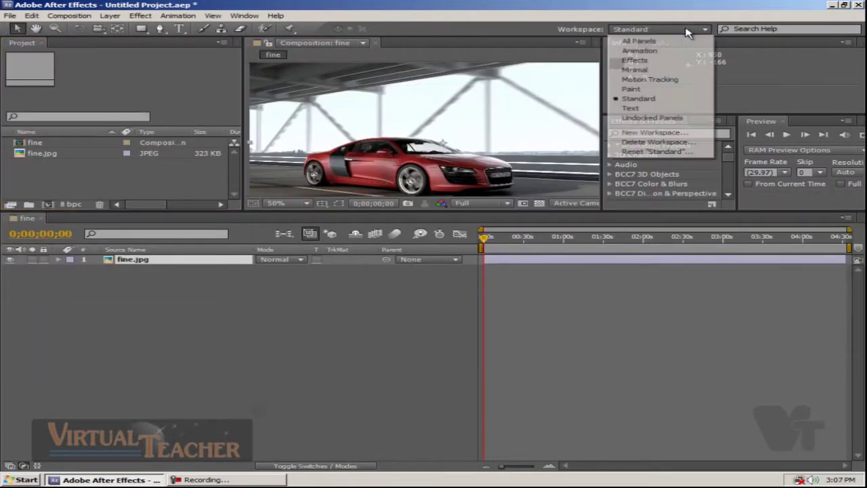
{"action": "left_click", "coordinate": [667, 151]}
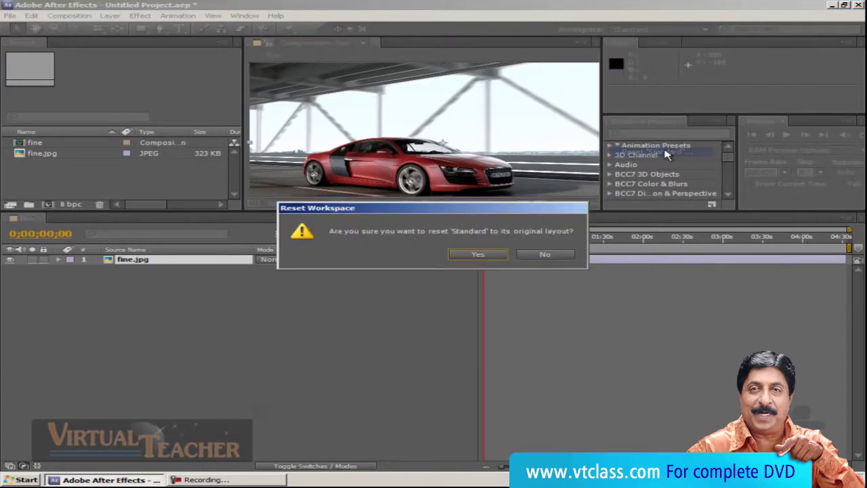
{"action": "left_click", "coordinate": [484, 251]}
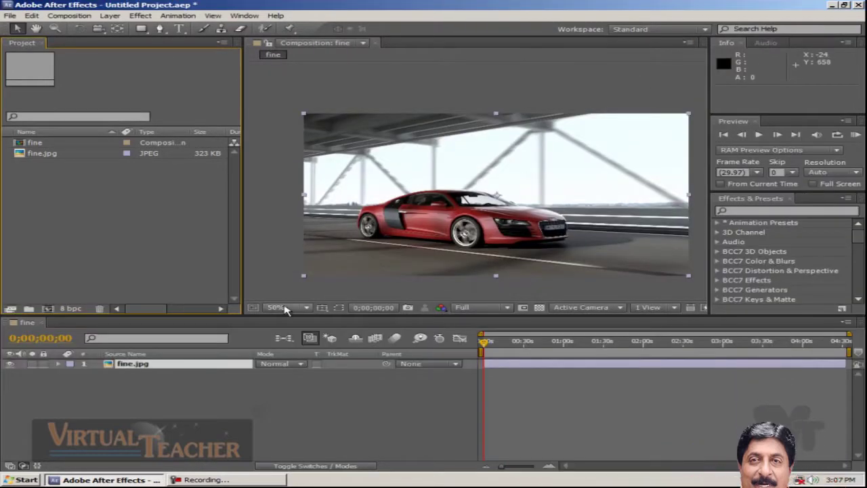
- Drag the Project divider right and dock Info as a Composition-group tab, ending on Composition
{"action": "left_click_drag", "start_coordinate": [241, 310], "coordinate": [412, 217]}
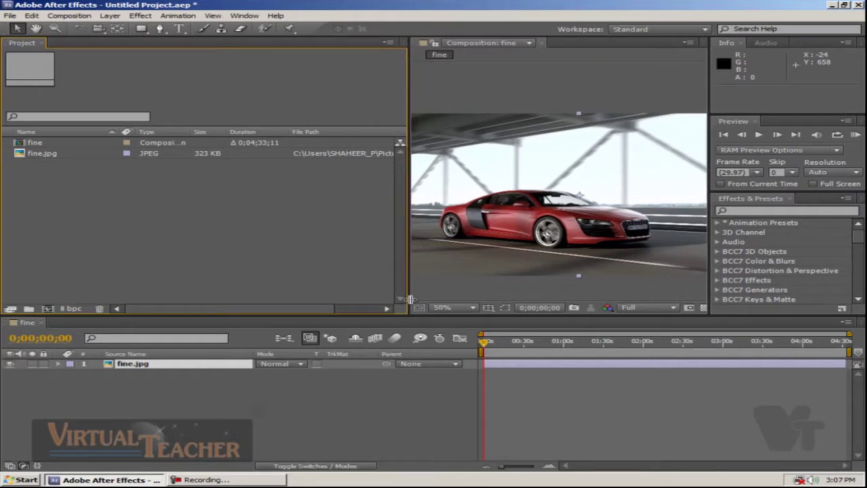
{"action": "left_click_drag", "start_coordinate": [410, 315], "coordinate": [419, 315]}
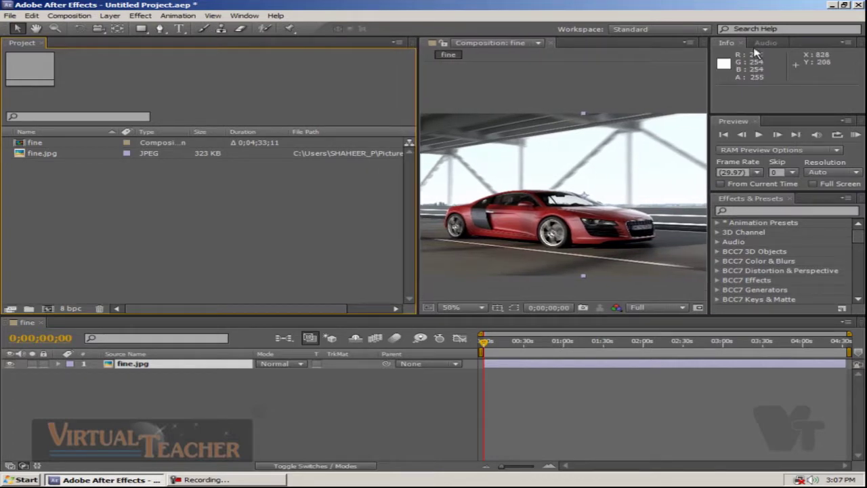
{"action": "mouse_move", "coordinate": [743, 43]}
{"action": "left_mouse_down"}
{"action": "mouse_move", "coordinate": [575, 49]}
{"action": "mouse_move", "coordinate": [592, 49]}
{"action": "left_mouse_up"}
{"action": "left_click", "coordinate": [515, 43]}
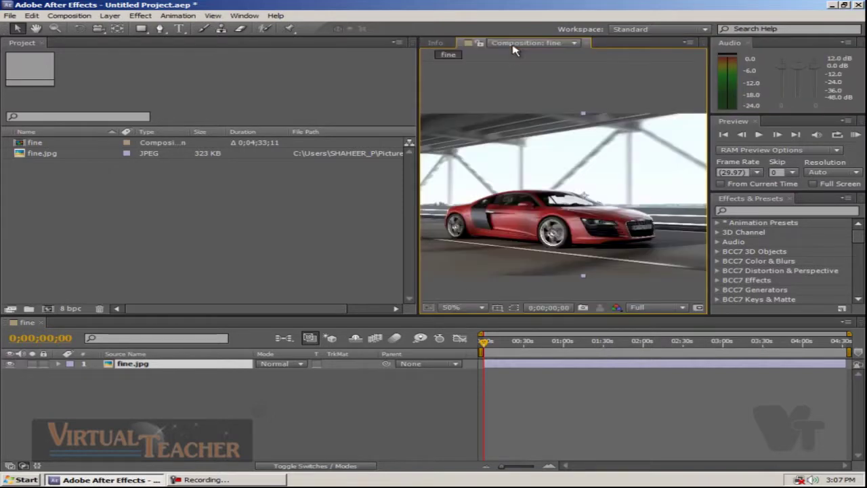
{"action": "left_click", "coordinate": [435, 42]}
{"action": "left_click", "coordinate": [495, 43]}
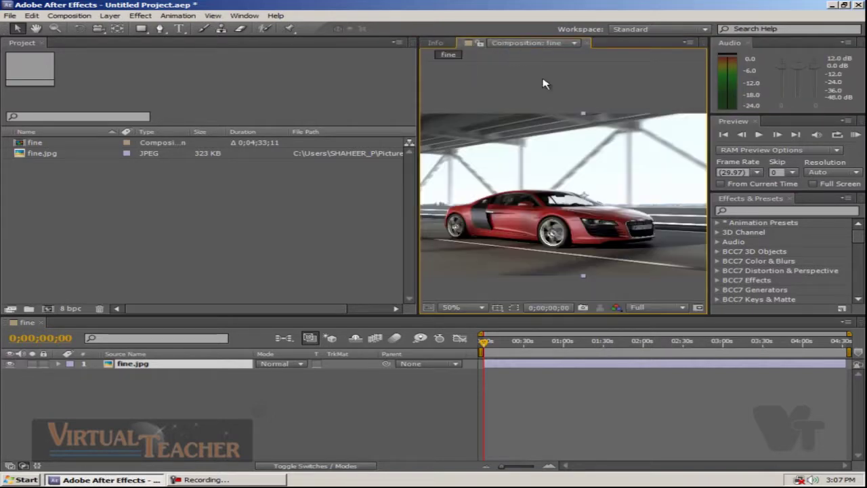
- Save the current panel layout as a new workspace named X
{"action": "left_click", "coordinate": [658, 30]}
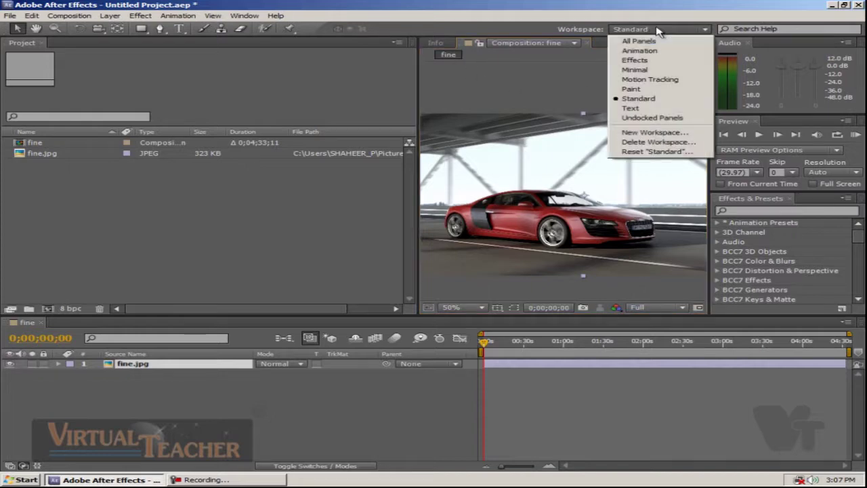
{"action": "left_click", "coordinate": [673, 133]}
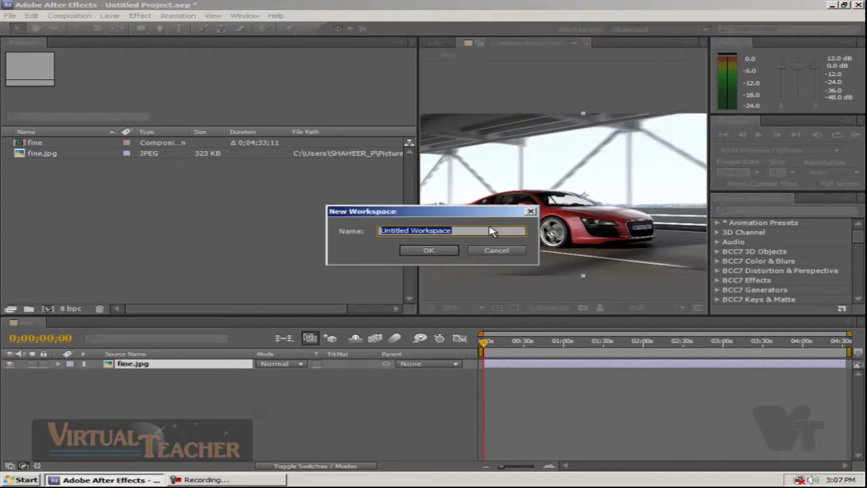
{"action": "type", "text": "X"}
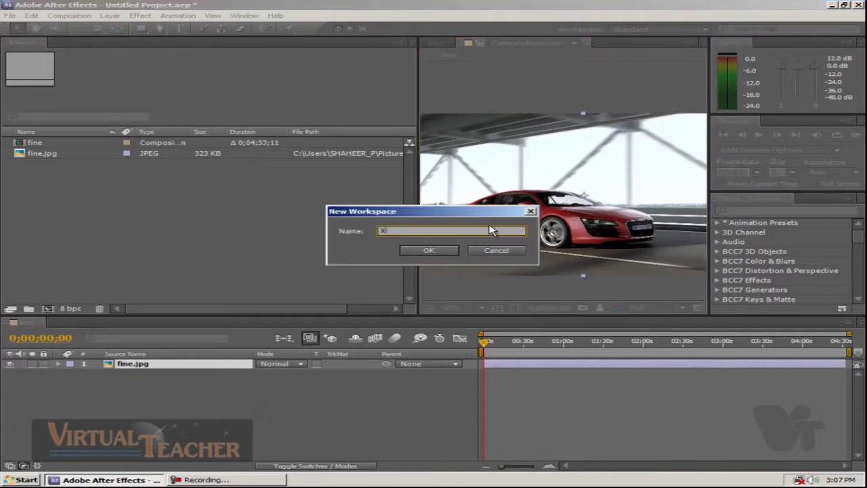
{"action": "left_click", "coordinate": [445, 251]}
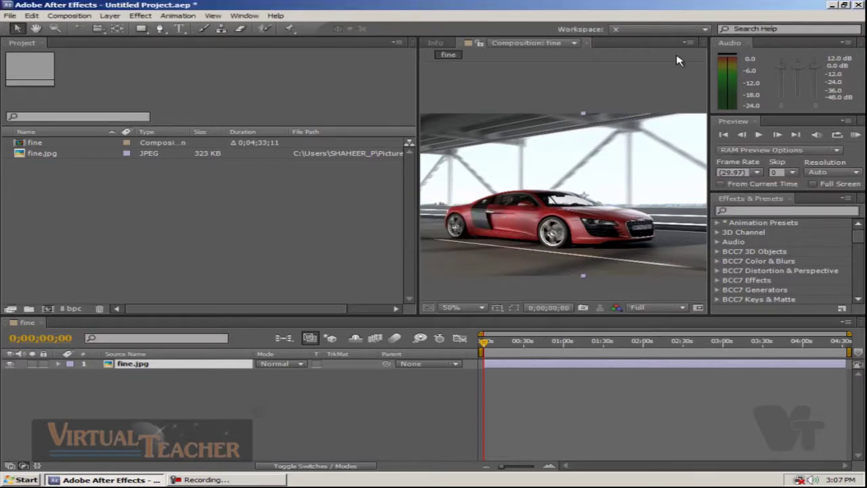
- Switch back to the Standard workspace and reopen the workspace list
{"action": "left_click", "coordinate": [704, 30]}
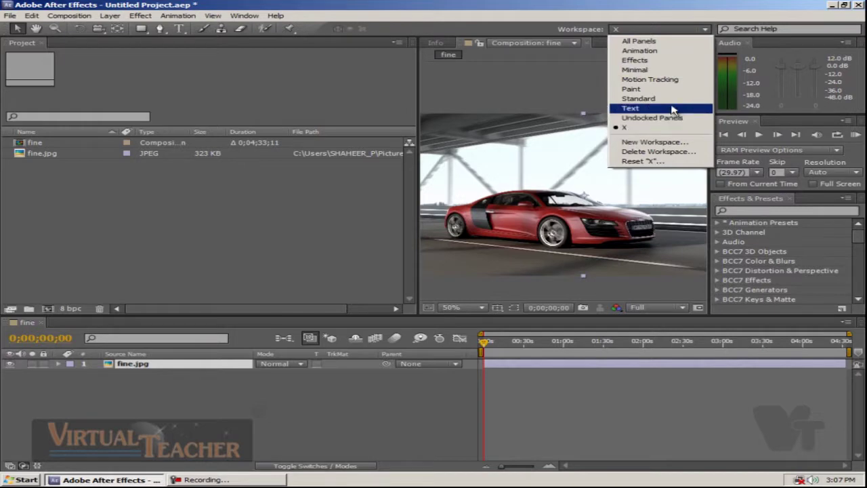
{"action": "left_click", "coordinate": [677, 99]}
{"action": "left_click", "coordinate": [677, 29]}
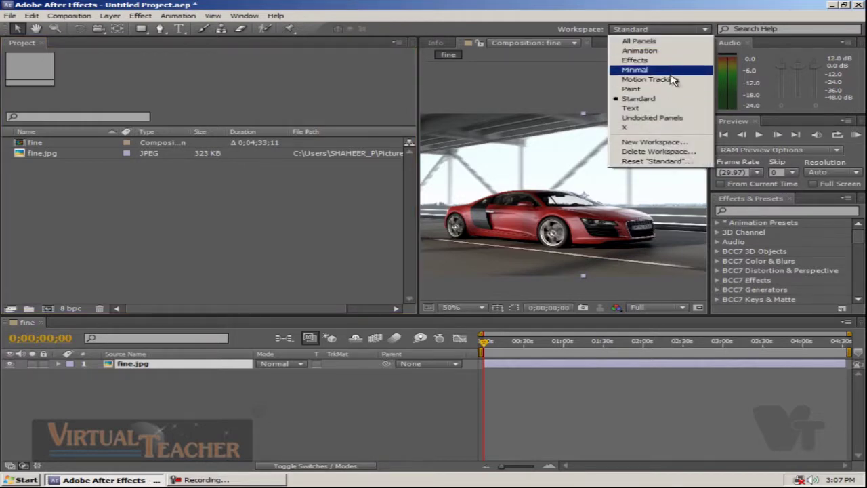
- Delete workspace X via Delete Workspace, leaving Standard active
{"action": "left_click", "coordinate": [676, 152]}
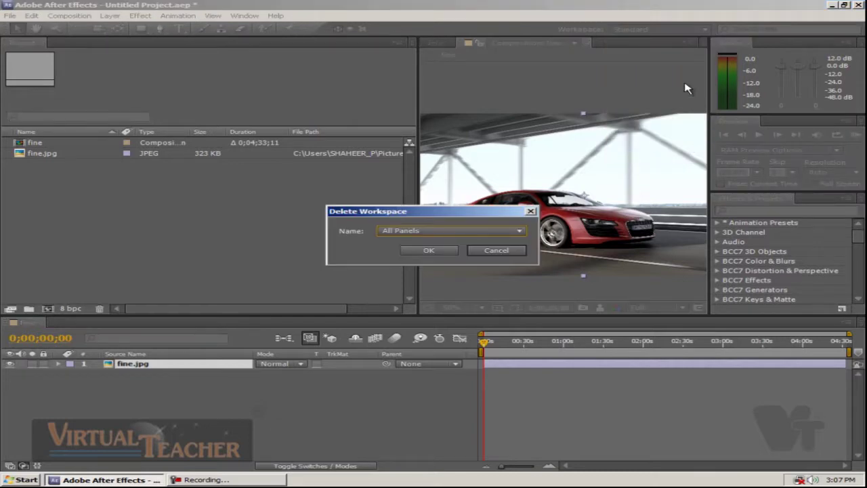
{"action": "left_click", "coordinate": [518, 231]}
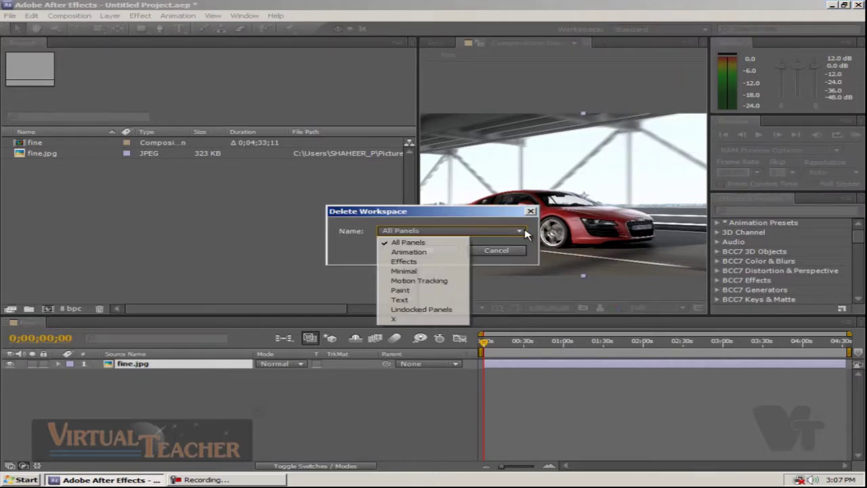
{"action": "left_click", "coordinate": [428, 319]}
{"action": "left_click", "coordinate": [437, 251]}
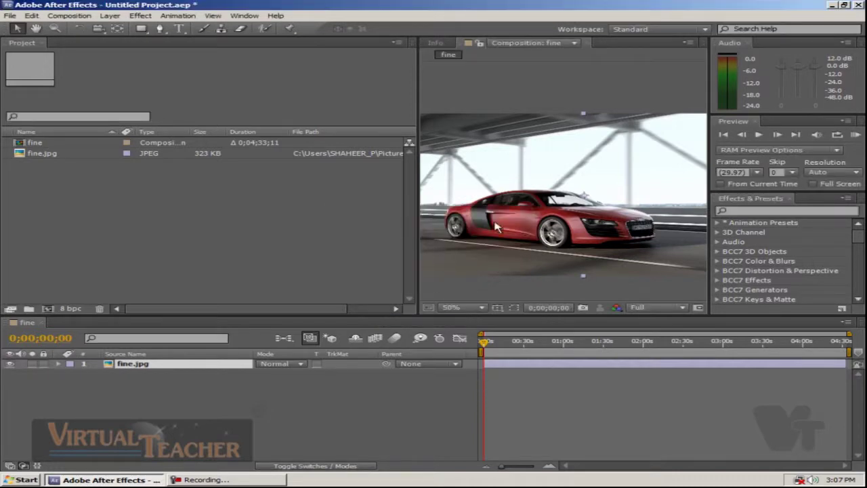
{"action": "left_click", "coordinate": [667, 29]}
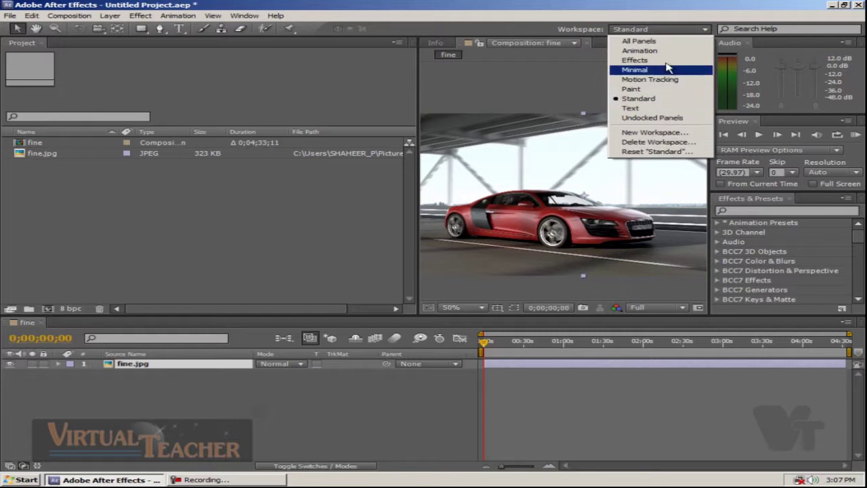
- Reset the Standard workspace to its default layout and confirm with Yes
{"action": "left_click", "coordinate": [656, 151]}
{"action": "left_click", "coordinate": [482, 255]}
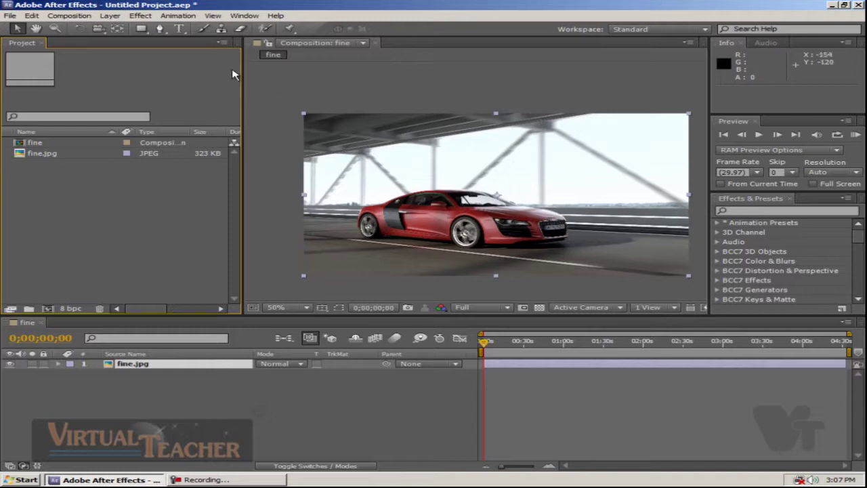
- Close the Project panel and bring it back through Window > Project
{"action": "left_click", "coordinate": [42, 45]}
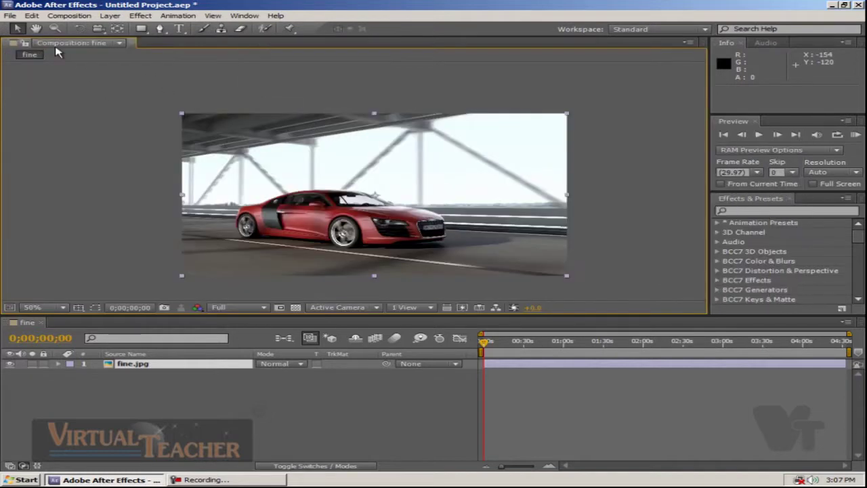
{"action": "left_click", "coordinate": [245, 17]}
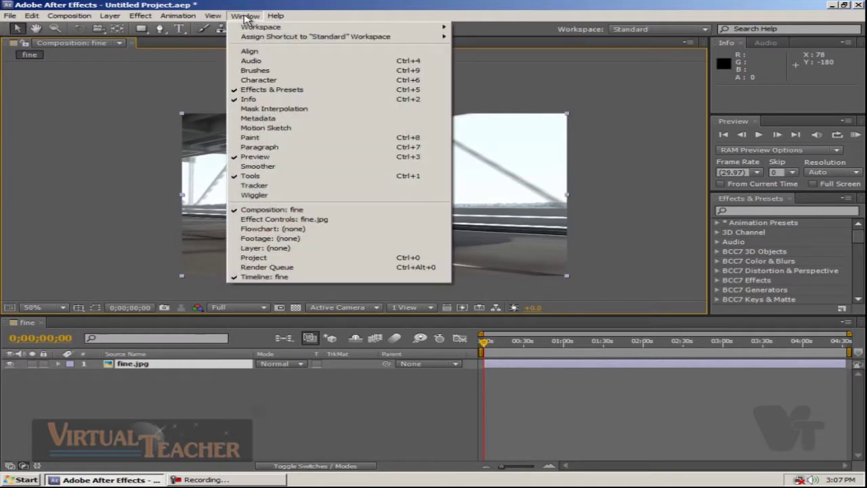
{"action": "left_click", "coordinate": [296, 257]}
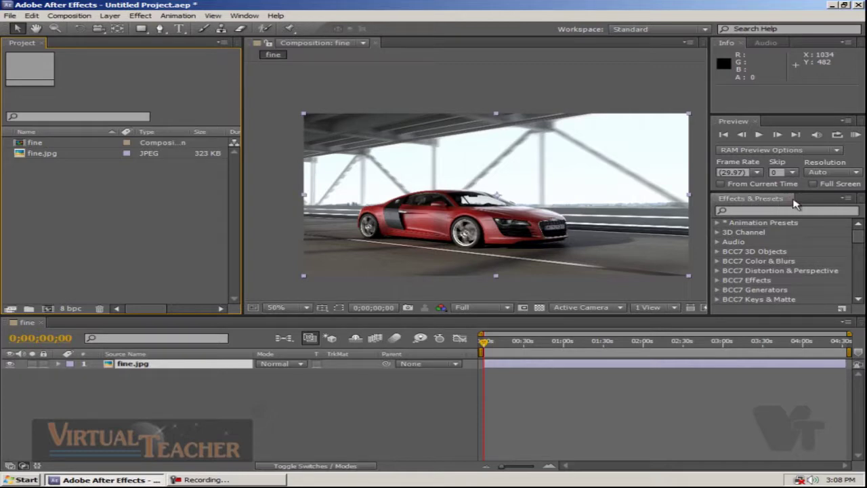
- Close the Effects & Presets panel, then restore it via Window > Effects & Presets
{"action": "left_click", "coordinate": [789, 199]}
{"action": "left_click", "coordinate": [244, 16]}
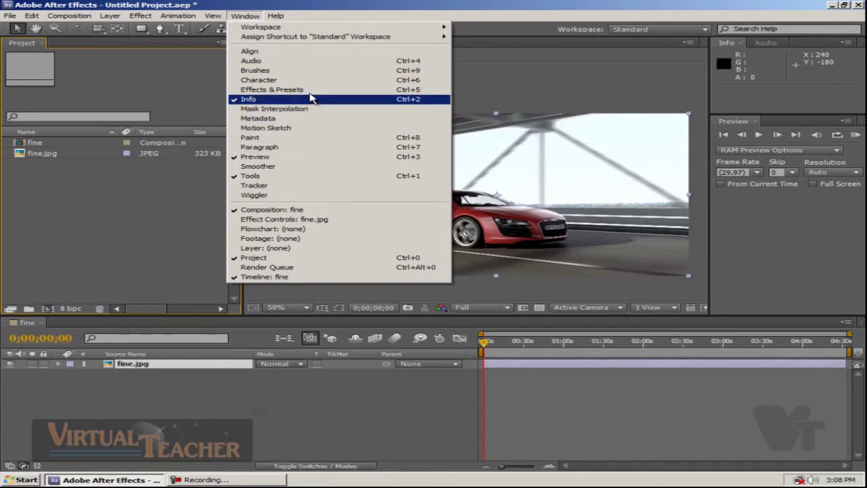
{"action": "left_click", "coordinate": [314, 95]}
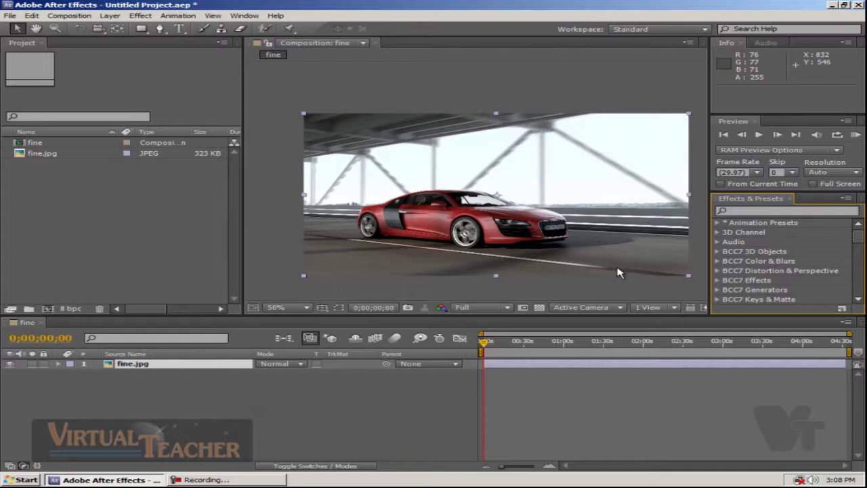
- Open the General page of Preferences from Edit > Preferences > General
{"action": "left_click", "coordinate": [13, 15]}
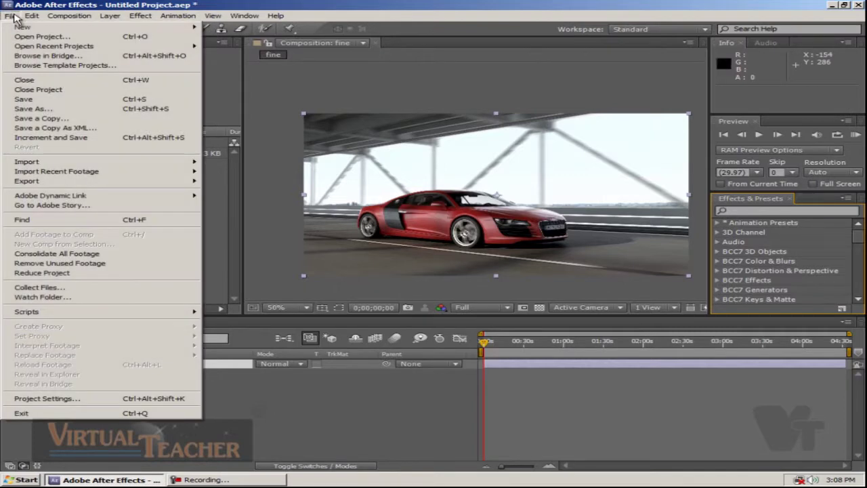
{"action": "mouse_move", "coordinate": [32, 18]}
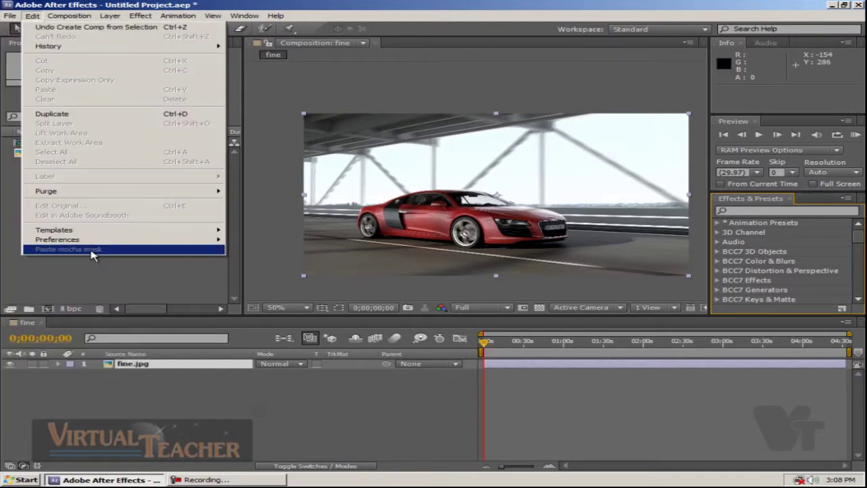
{"action": "mouse_move", "coordinate": [101, 241]}
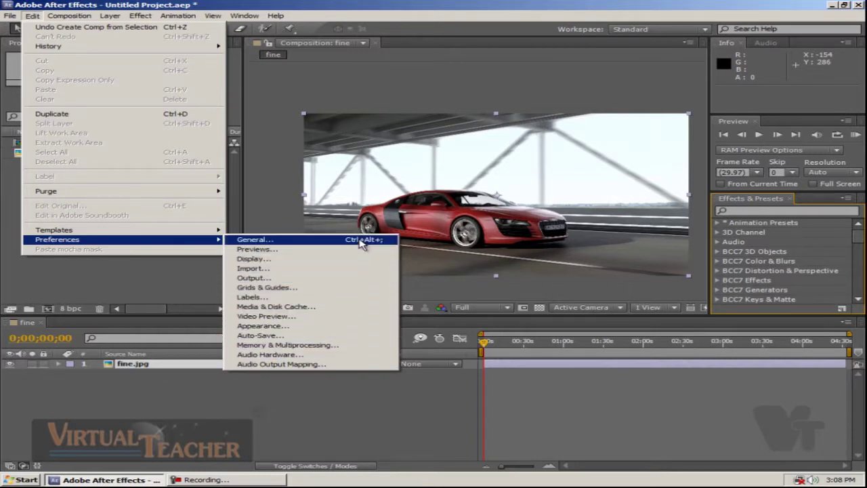
{"action": "left_click", "coordinate": [361, 244]}
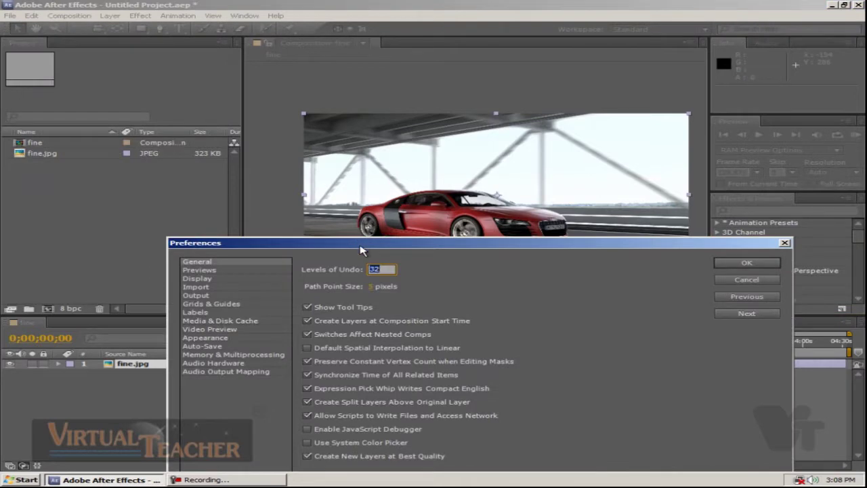
- Move the Preferences dialog up and go to the Appearance page via Display
{"action": "left_click_drag", "start_coordinate": [361, 248], "coordinate": [323, 111]}
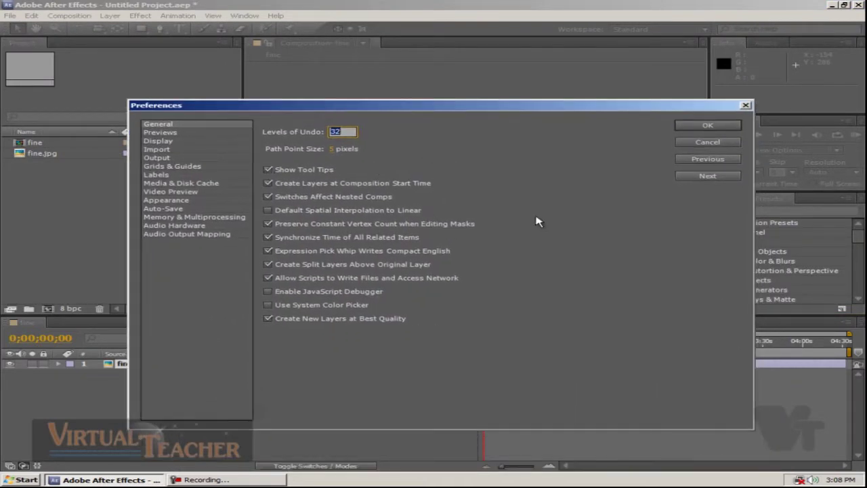
{"action": "left_click", "coordinate": [169, 143]}
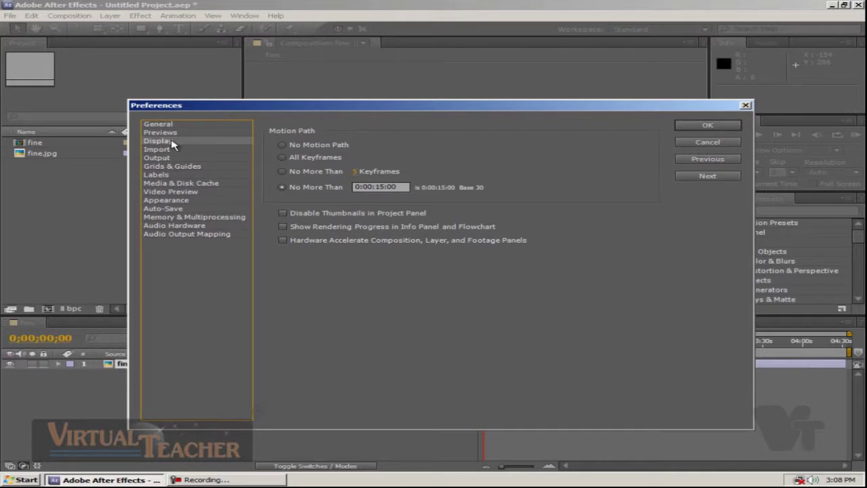
{"action": "left_click", "coordinate": [163, 200]}
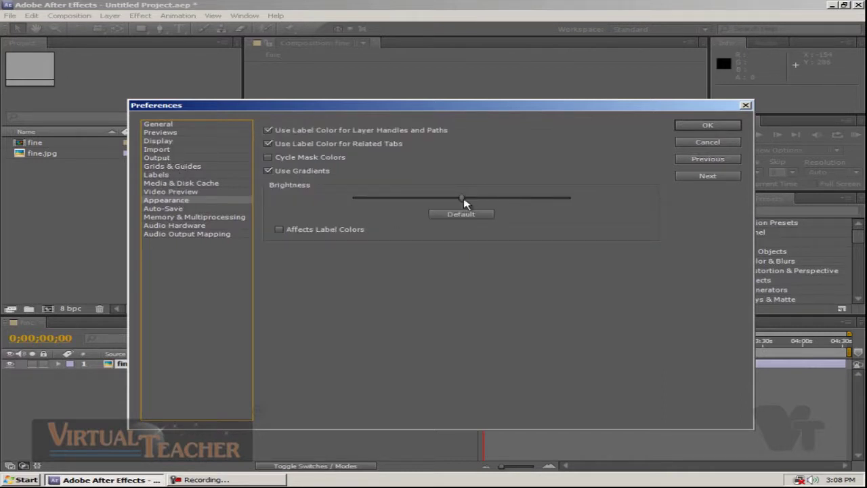
- Raise the interface Brightness slider well above default and apply it with OK
{"action": "left_click_drag", "start_coordinate": [461, 198], "coordinate": [386, 197]}
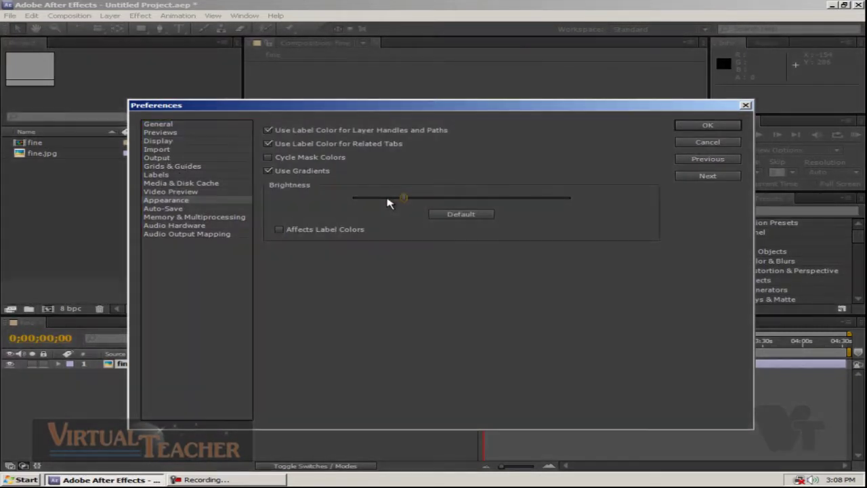
{"action": "mouse_move", "coordinate": [374, 199]}
{"action": "left_mouse_down"}
{"action": "mouse_move", "coordinate": [356, 202]}
{"action": "mouse_move", "coordinate": [403, 207]}
{"action": "mouse_move", "coordinate": [382, 209]}
{"action": "left_mouse_up"}
{"action": "mouse_move", "coordinate": [377, 197]}
{"action": "left_mouse_down"}
{"action": "mouse_move", "coordinate": [547, 198]}
{"action": "mouse_move", "coordinate": [508, 199]}
{"action": "left_mouse_up"}
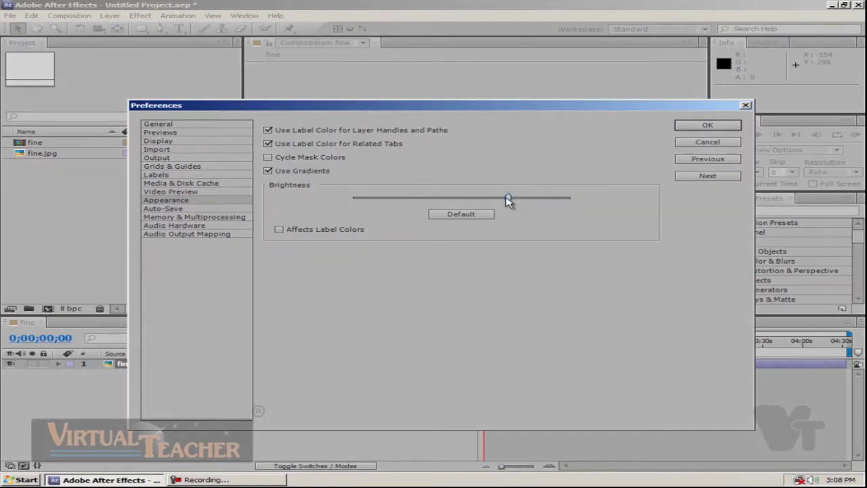
{"action": "left_click", "coordinate": [704, 127]}
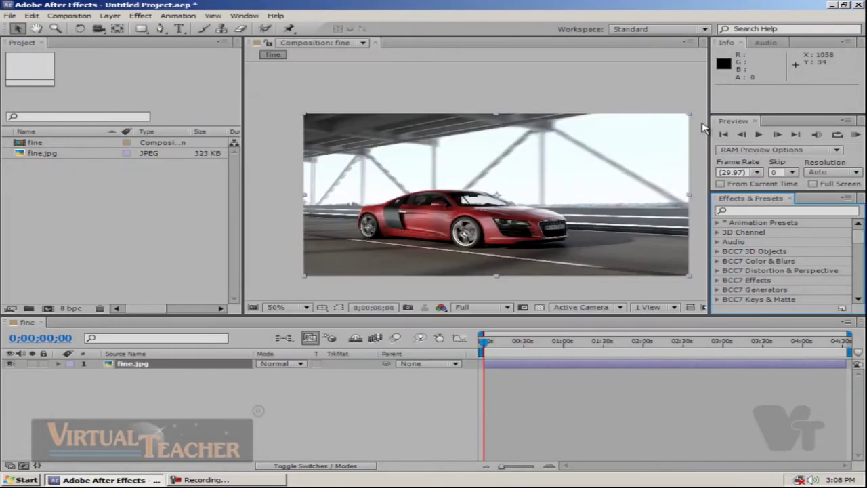